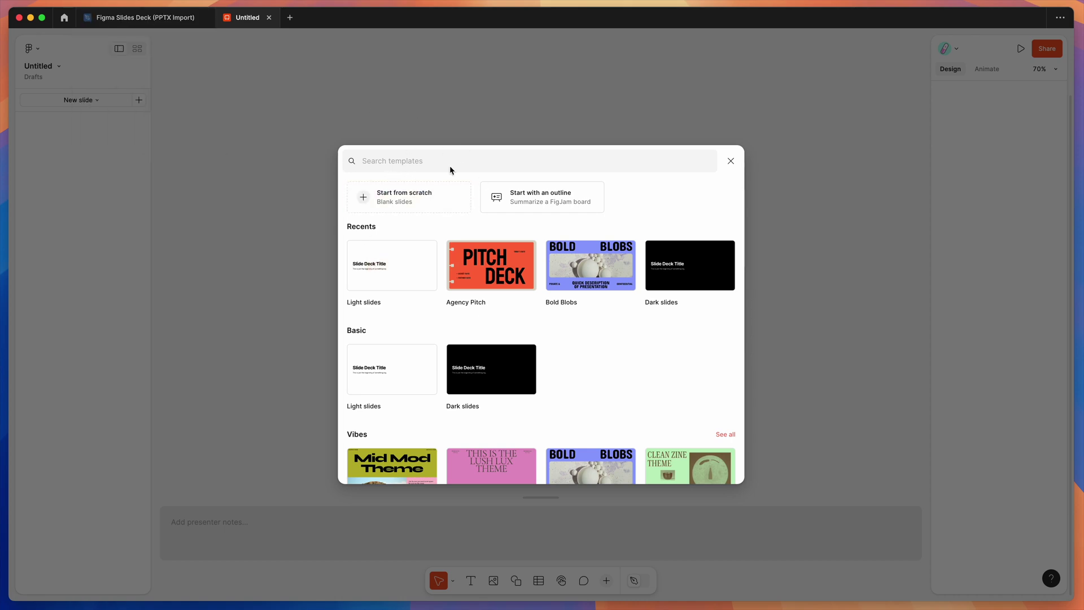
Step: Switch to the Figma Slides Deck (PPTX Import) file and run the saved Pitchdeck Presentation Studio plugin
click(137, 20)
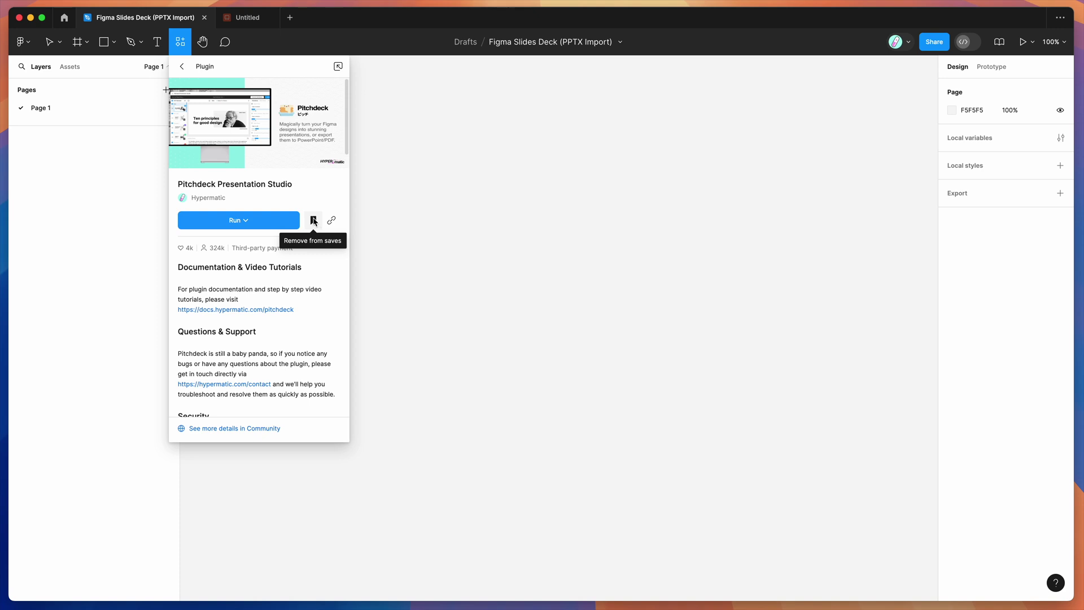
click(376, 115)
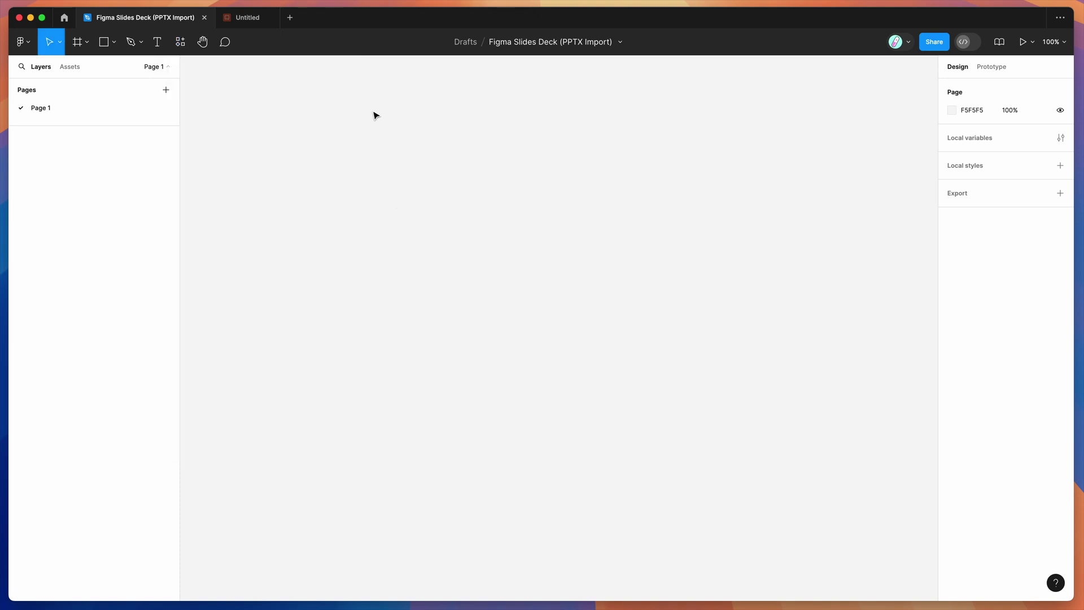
right_click(309, 124)
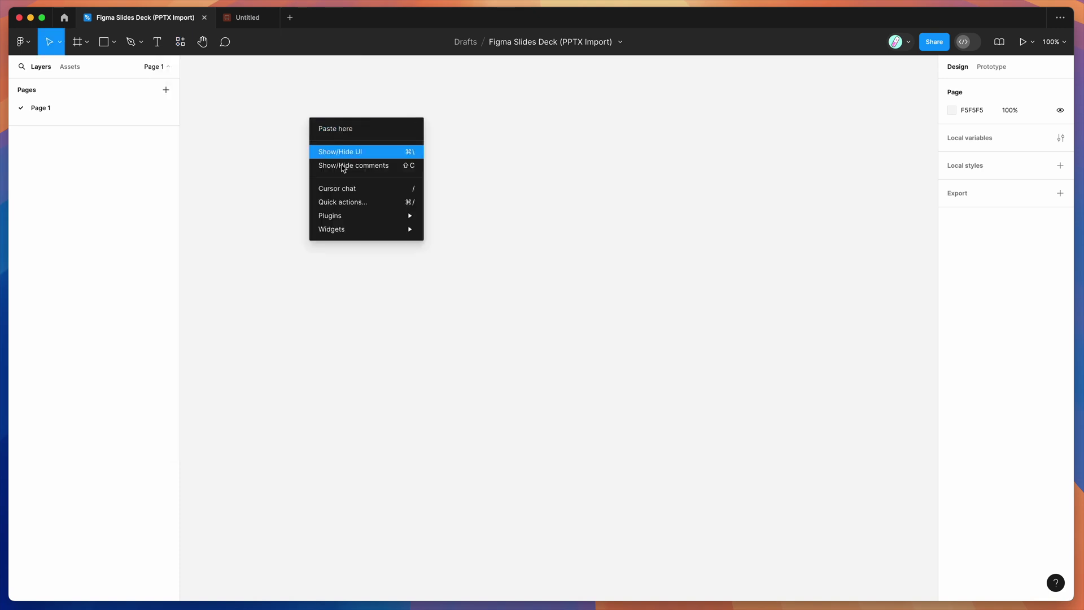
mouse_move(346, 214)
mouse_move(482, 325)
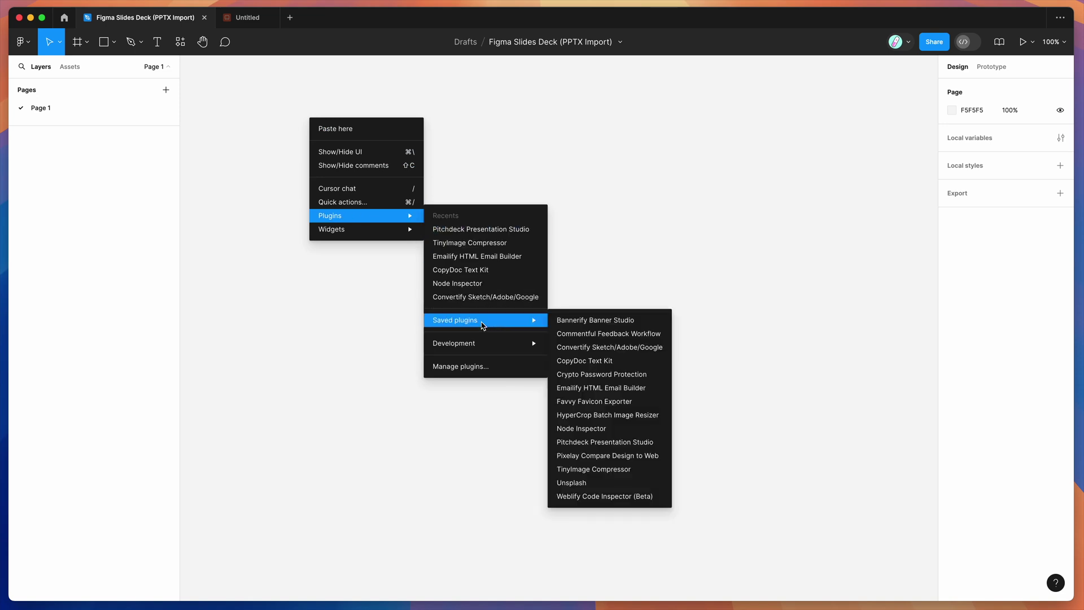
click(602, 442)
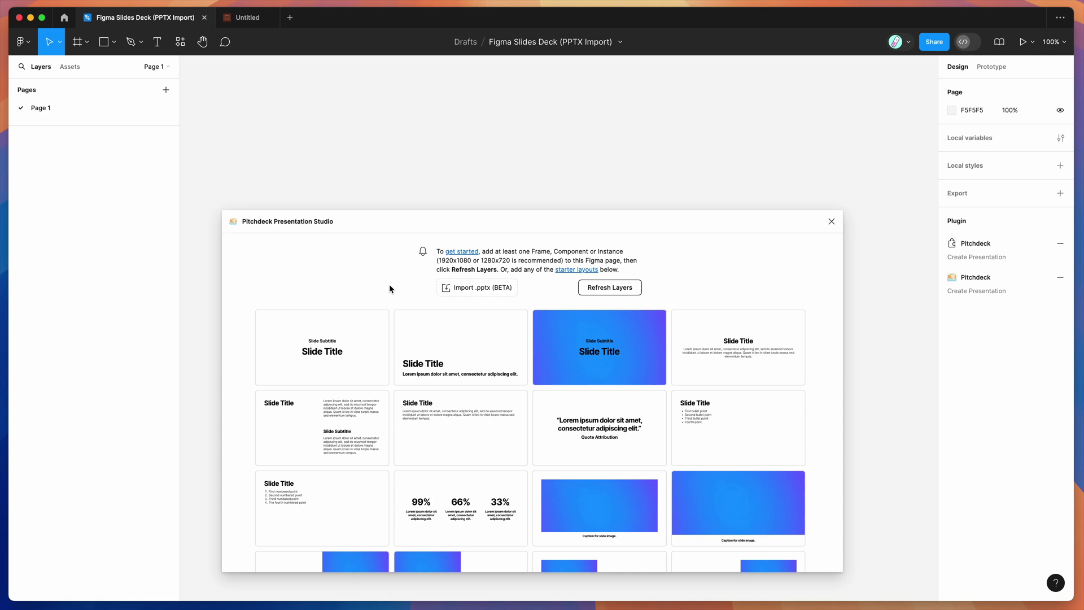
drag(390, 285, 485, 290)
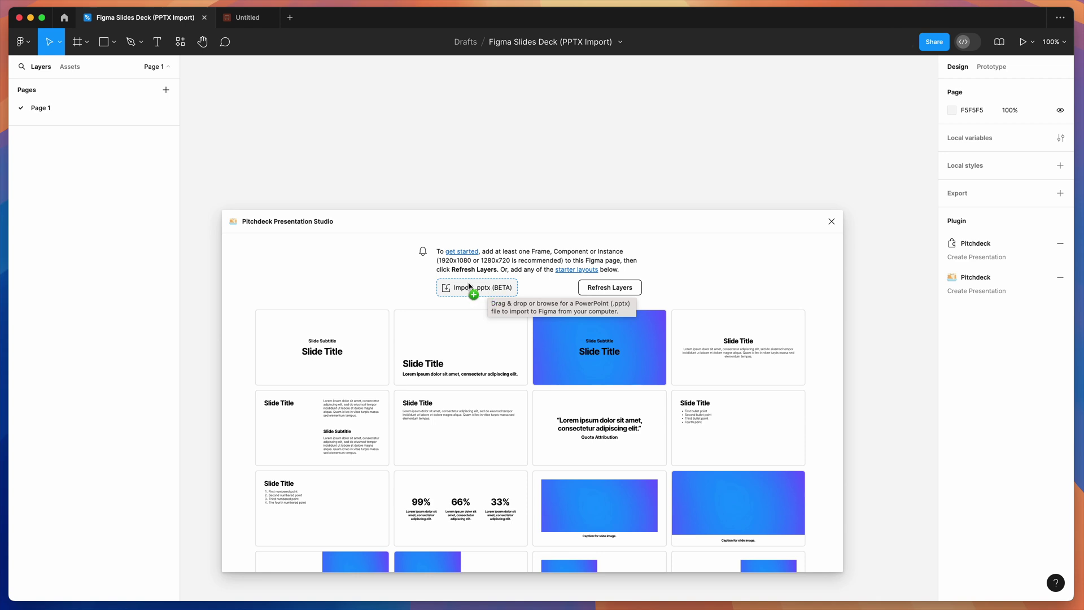
click(259, 23)
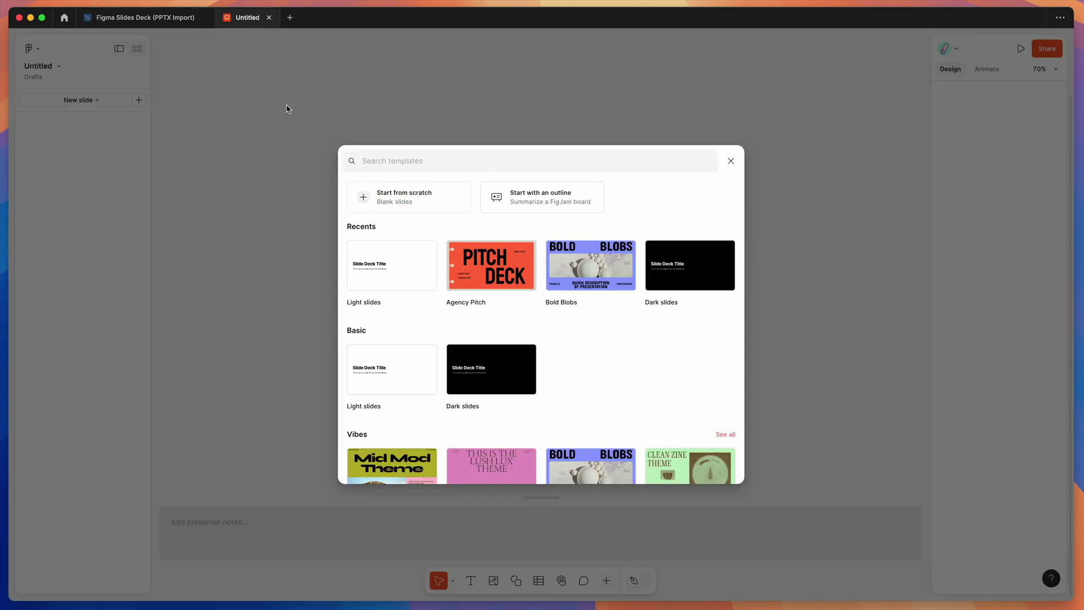
click(159, 22)
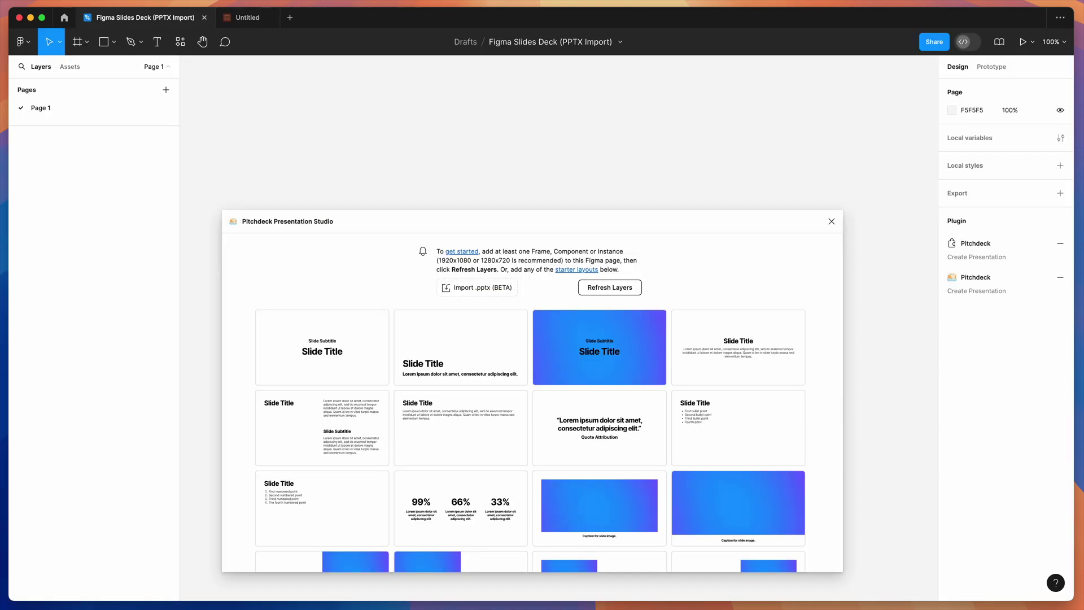
Step: Switch to PowerPoint and look through the Welcome to PowerPoint and Yearbook Presentation decks
click(880, 608)
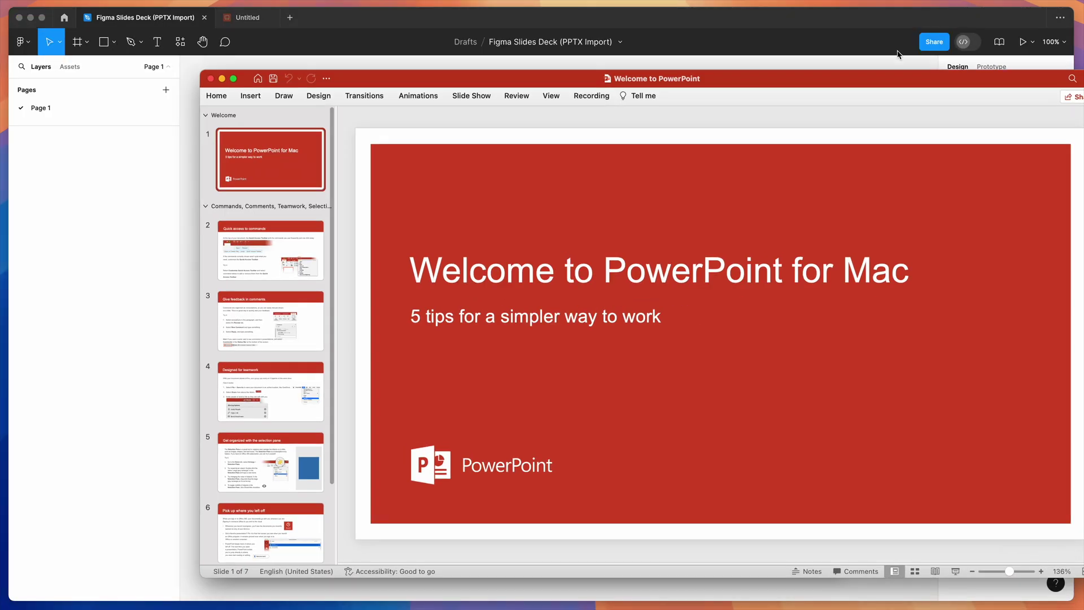
drag(893, 79, 744, 59)
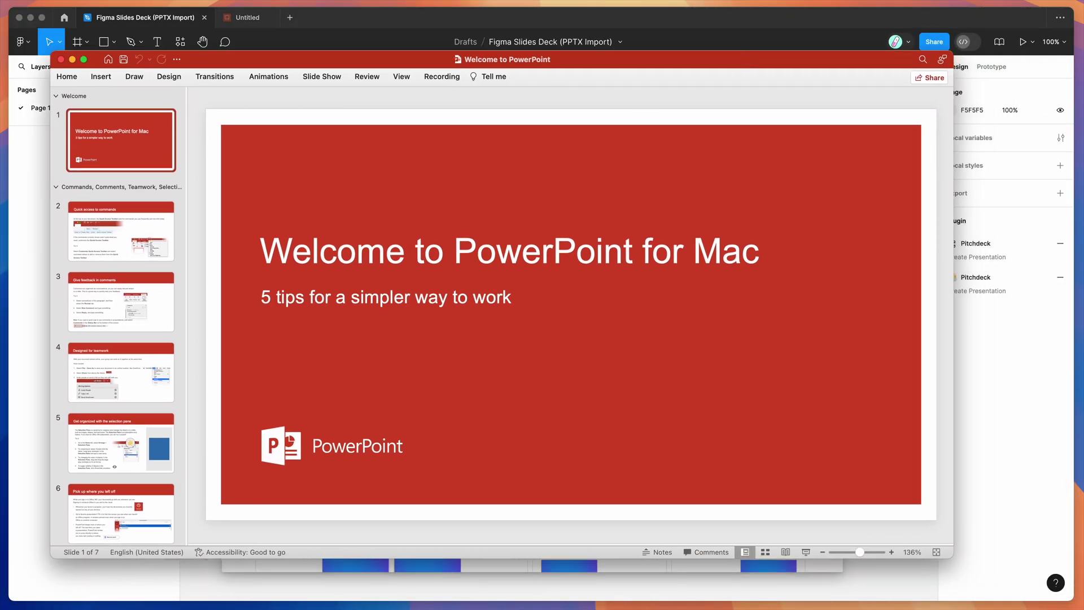
click(114, 257)
click(121, 155)
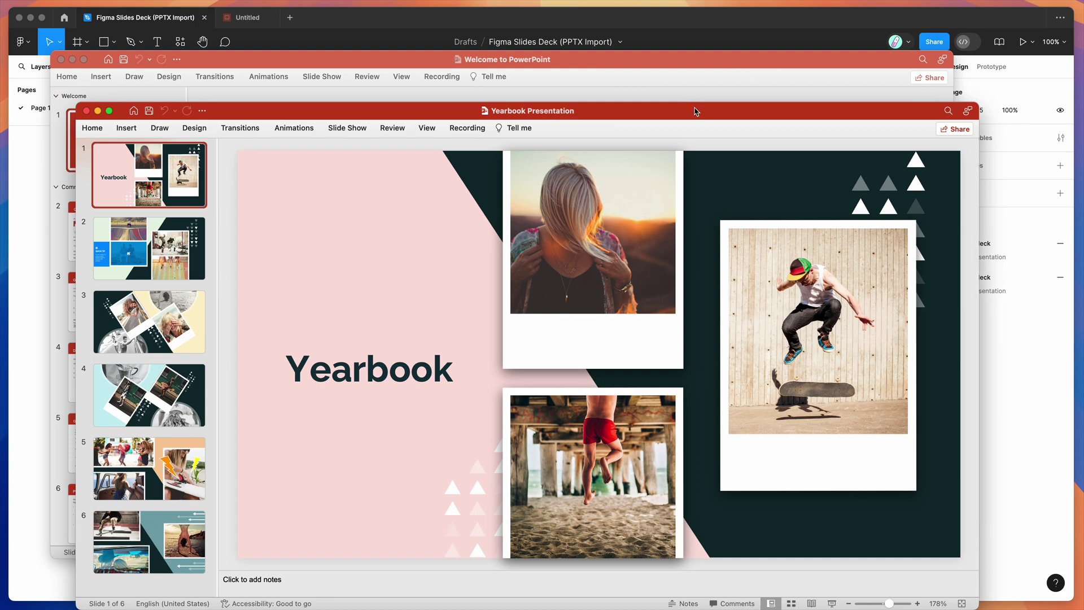
drag(695, 111, 765, 92)
click(229, 223)
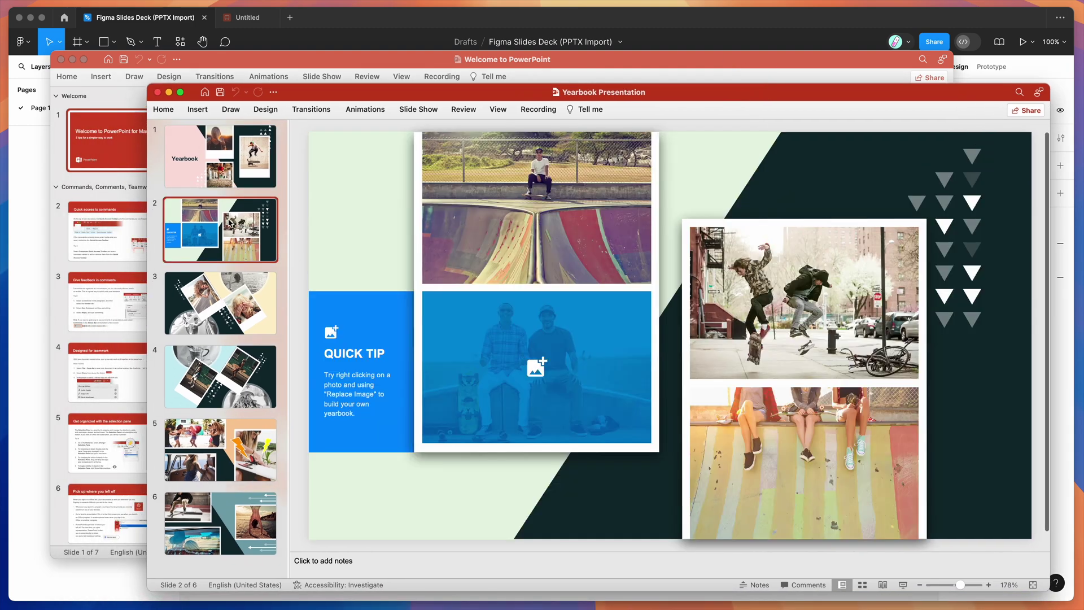
click(226, 178)
click(226, 248)
Step: Return to Figma and import the Welcome to PowerPoint .pptx file through the Pitchdeck plugin
click(393, 22)
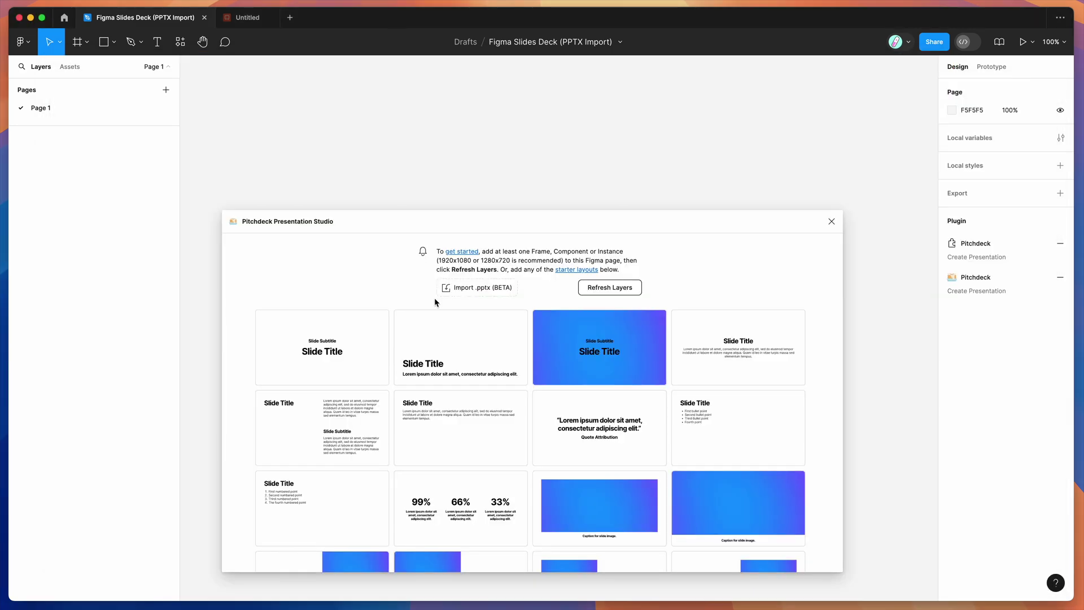
mouse_move(467, 294)
mouse_down()
mouse_move(507, 289)
mouse_move(481, 292)
mouse_up()
drag(982, 62, 479, 290)
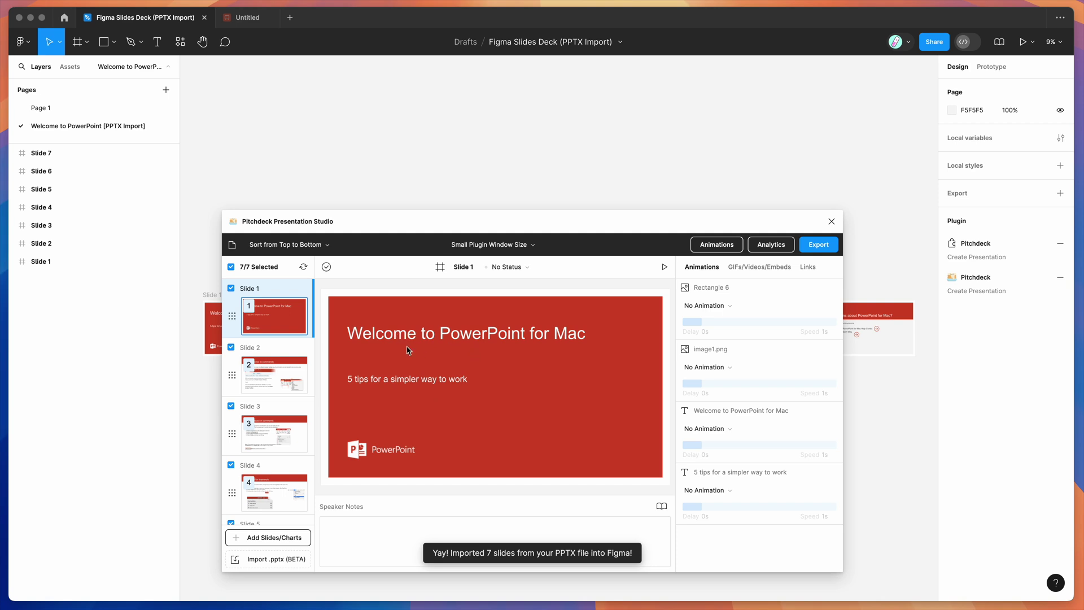
Step: Preview Slide 2 in the plugin and bring the imported slide frames into view on the canvas
click(293, 383)
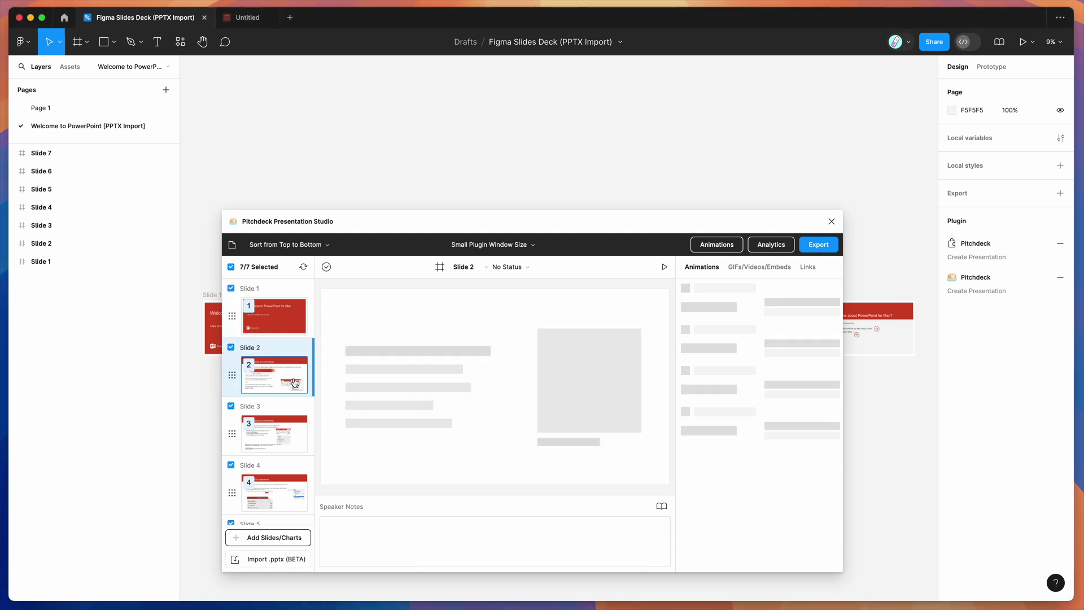
scroll(397, 163, down, 5)
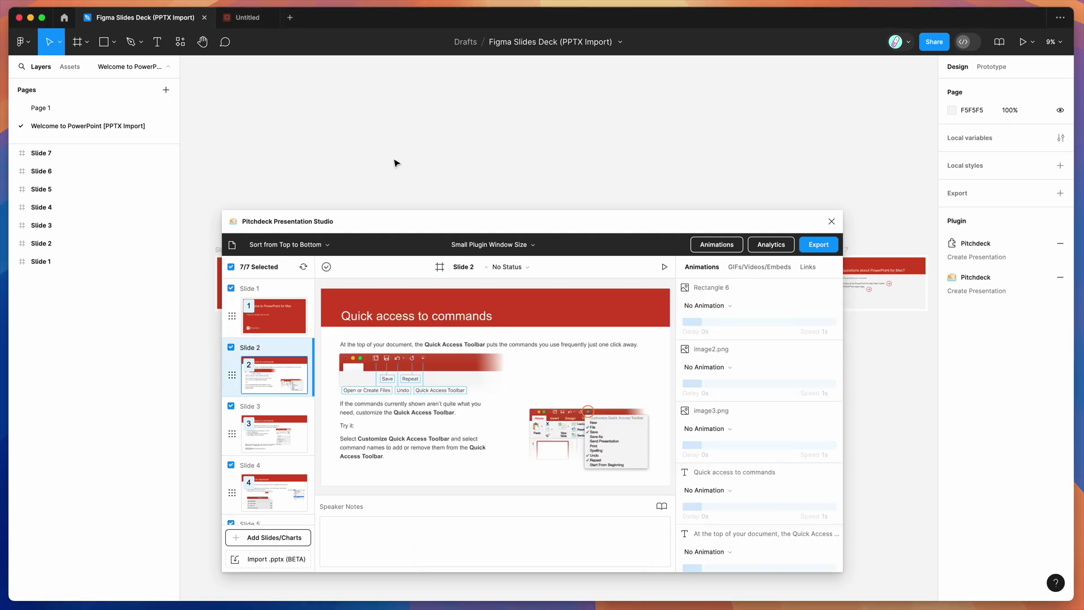
scroll(397, 162, up, 5)
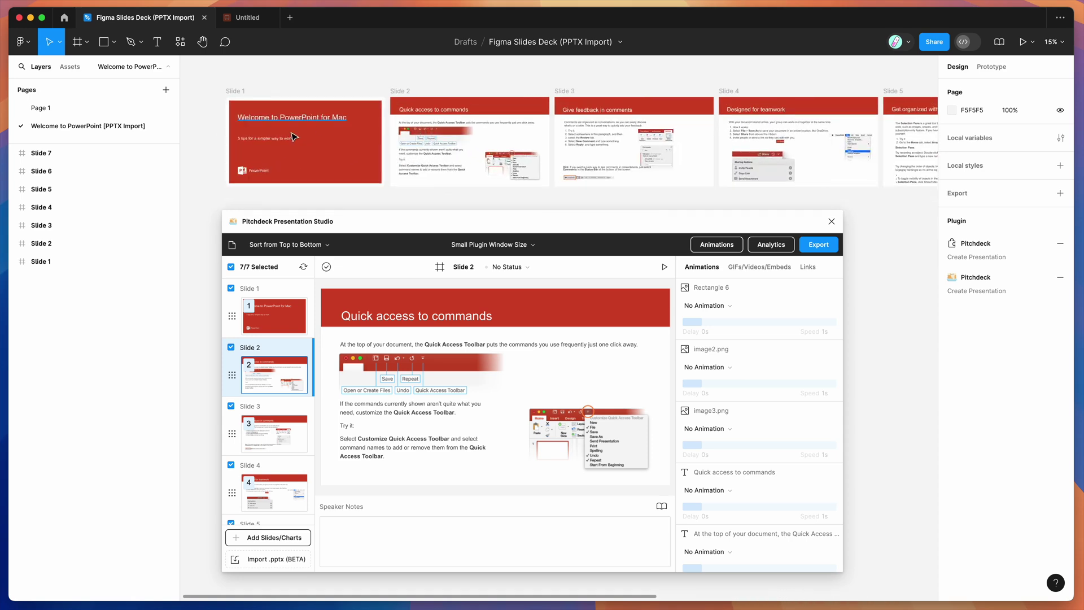
Step: Try editing the Slide 1 title text by removing the word "to"
click(293, 119)
scroll(293, 120, left, 3)
scroll(294, 119, up, 3)
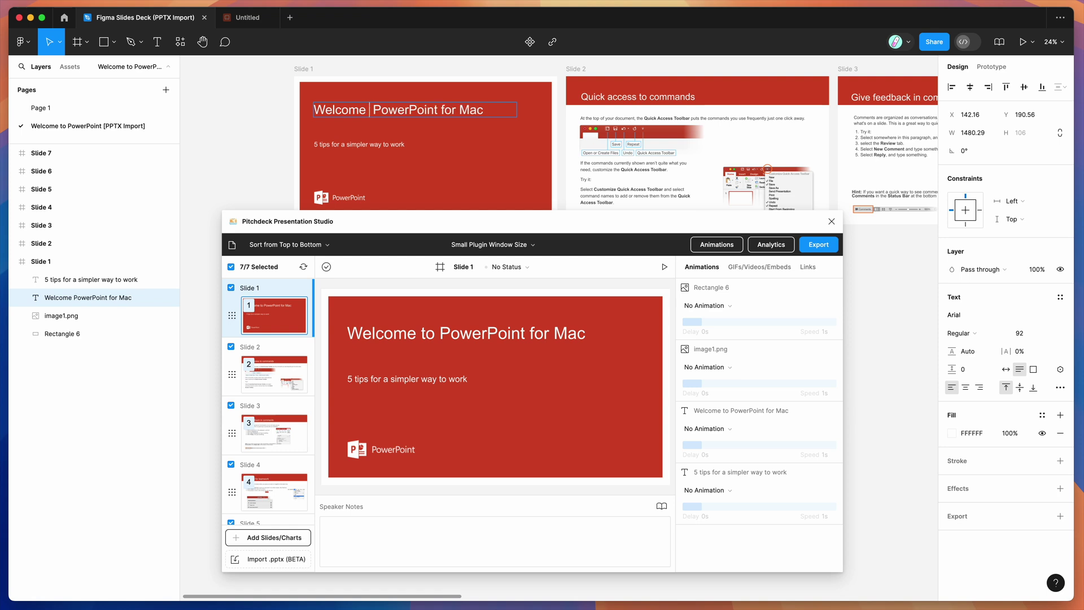
Step: Try resizing Slide 1's red background rectangle and moving its PowerPoint logo, undoing each change
click(434, 165)
scroll(541, 169, down, 1)
scroll(541, 170, right, 1)
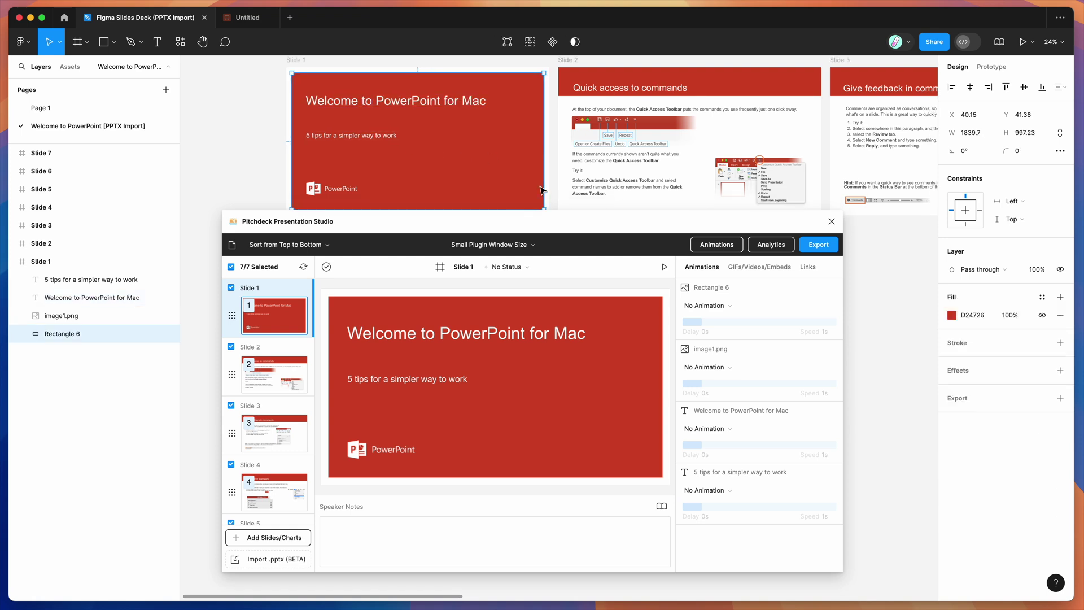
drag(543, 208, 487, 179)
key(super+z)
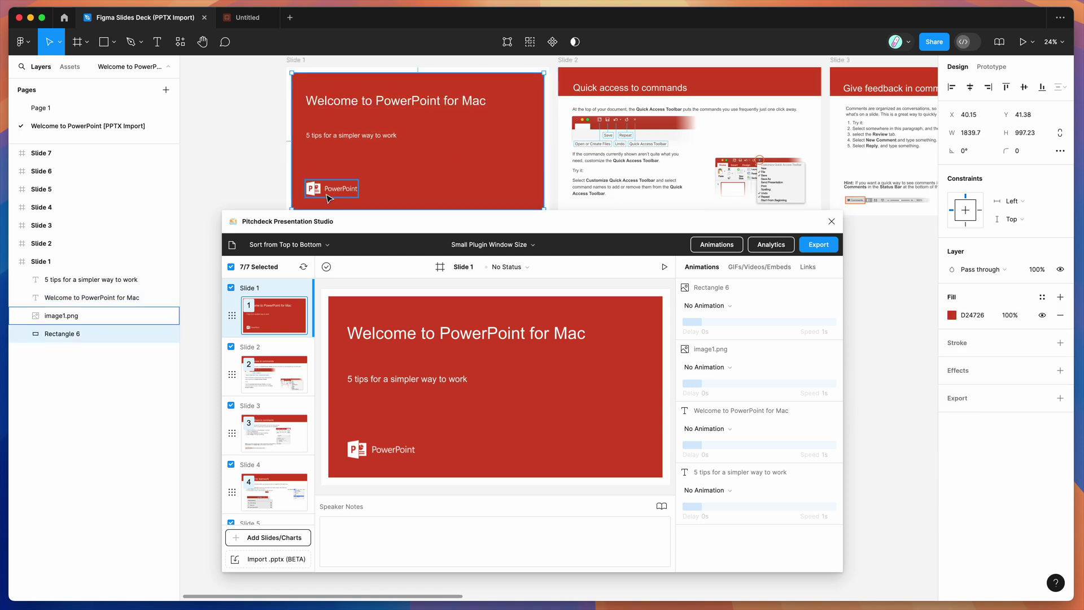
drag(337, 192, 360, 174)
key(super+z)
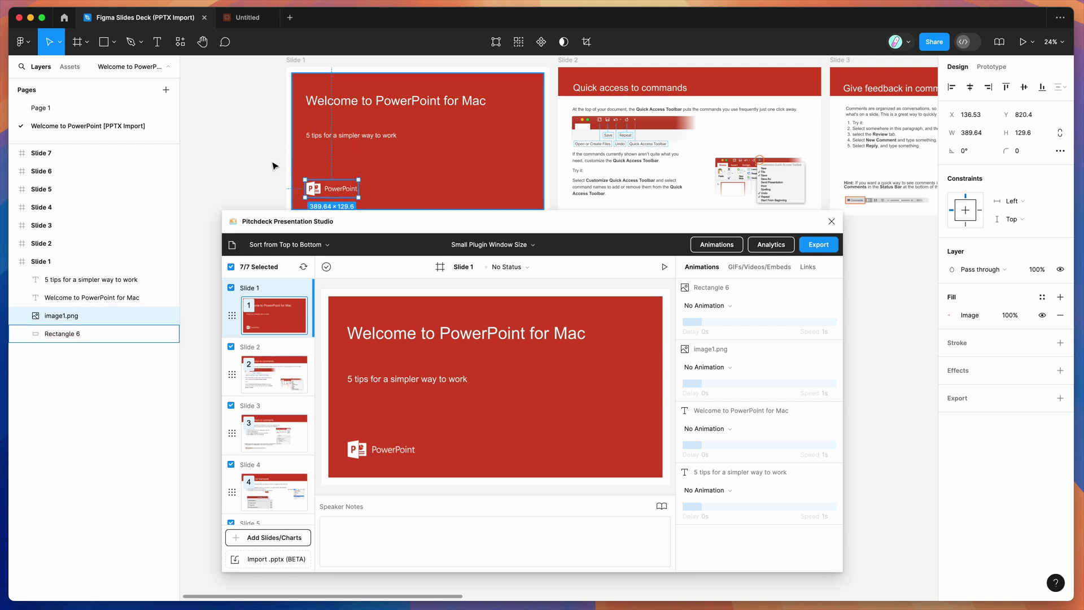
Step: Deselect everything and examine the imported slides along the canvas
scroll(271, 166, right, 1)
scroll(271, 166, down, 2)
scroll(271, 165, down, 2)
scroll(270, 164, right, 2)
click(257, 77)
scroll(257, 76, down, 1)
scroll(258, 76, right, 1)
scroll(257, 77, up, 1)
scroll(258, 76, left, 1)
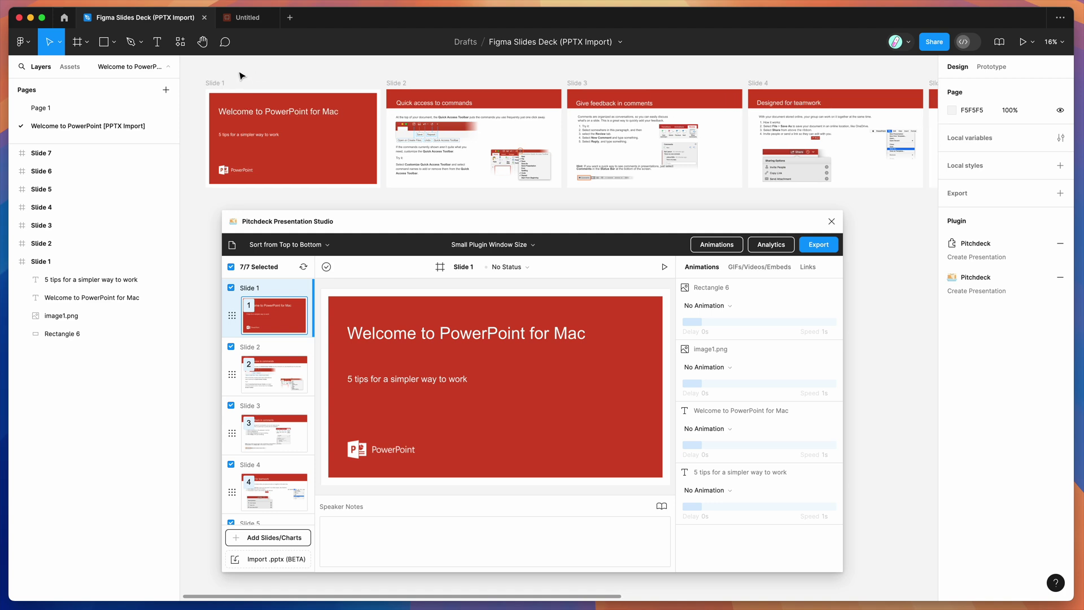
Step: Select all seven imported slide frames on the page and copy them
key(super+a)
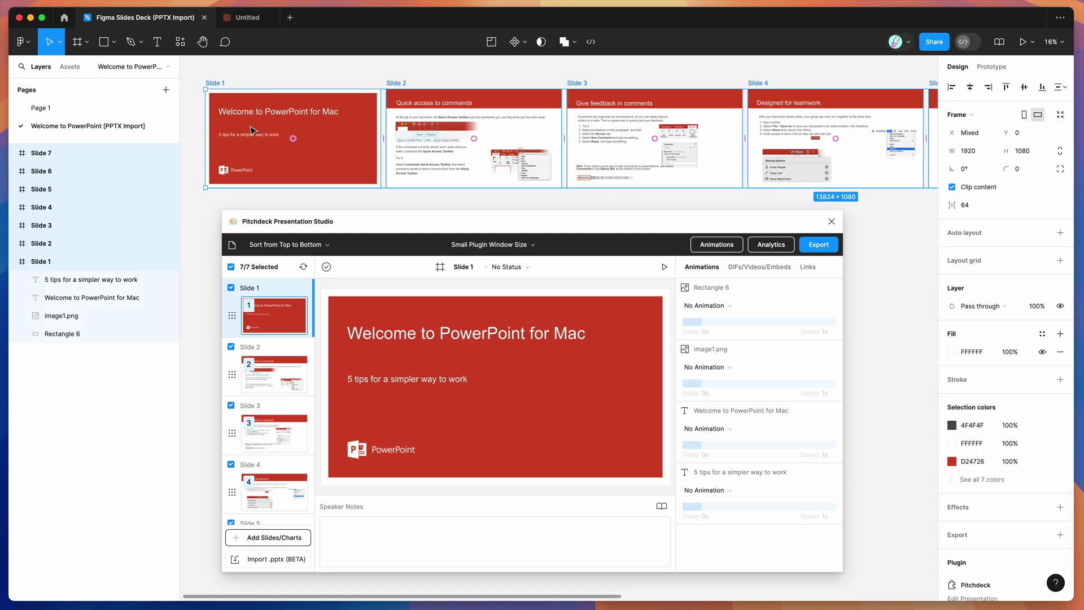
scroll(246, 131, up, 1)
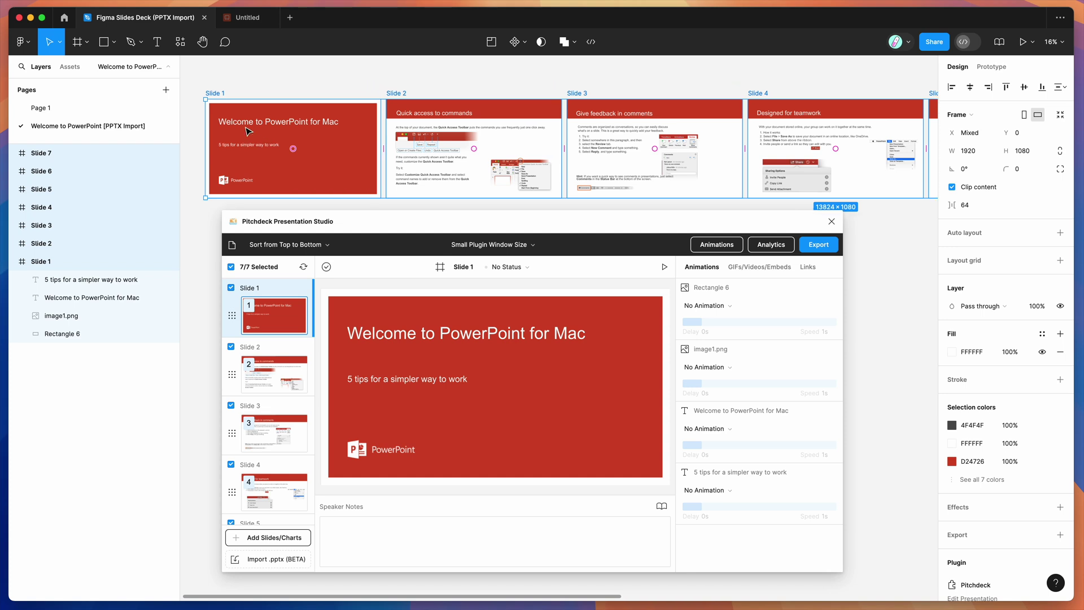
scroll(310, 138, right, 15)
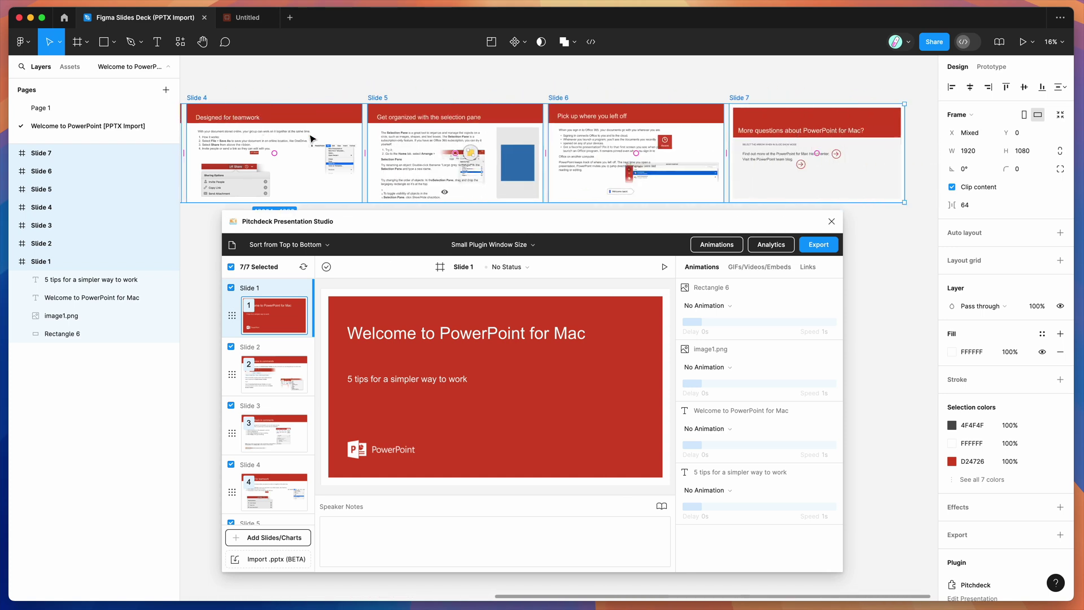
scroll(311, 138, right, 1)
scroll(312, 138, down, 1)
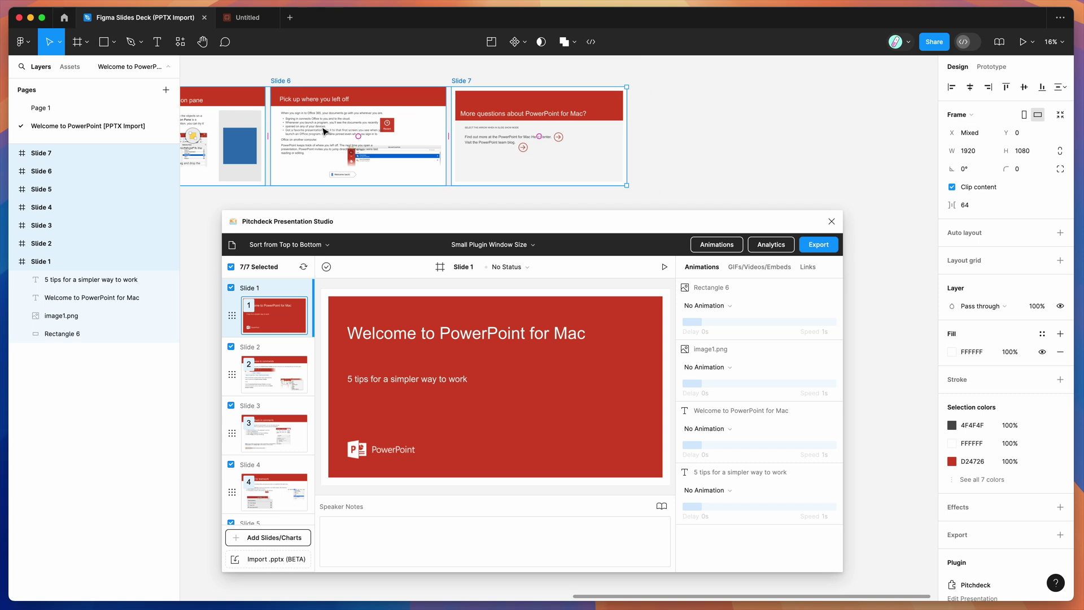
right_click(337, 124)
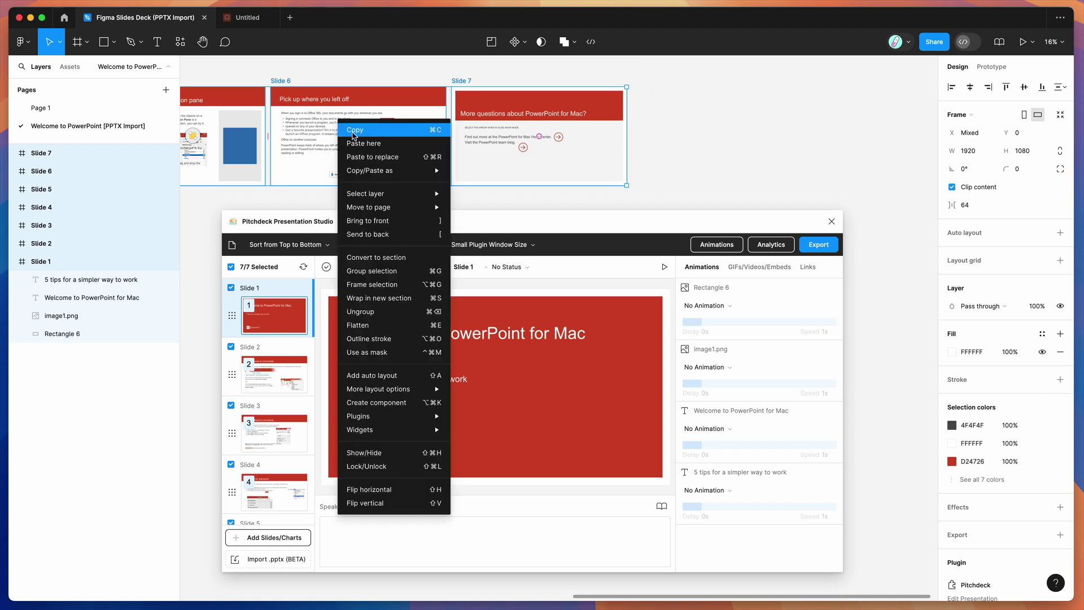
click(362, 136)
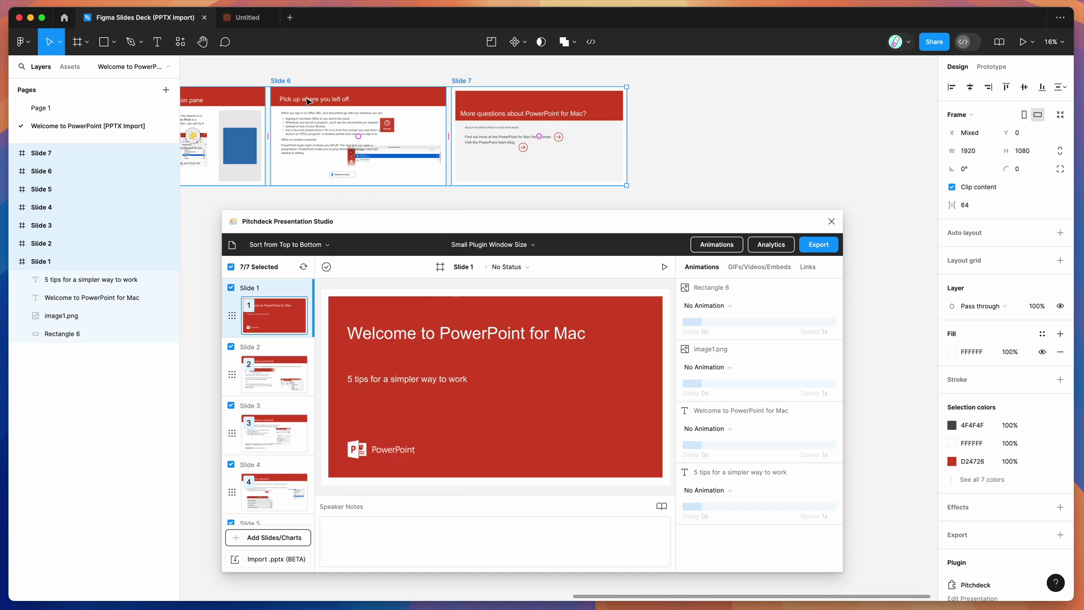
Step: Start the Untitled Figma Slides deck from scratch and paste the copied slide frames into its slide list
click(245, 21)
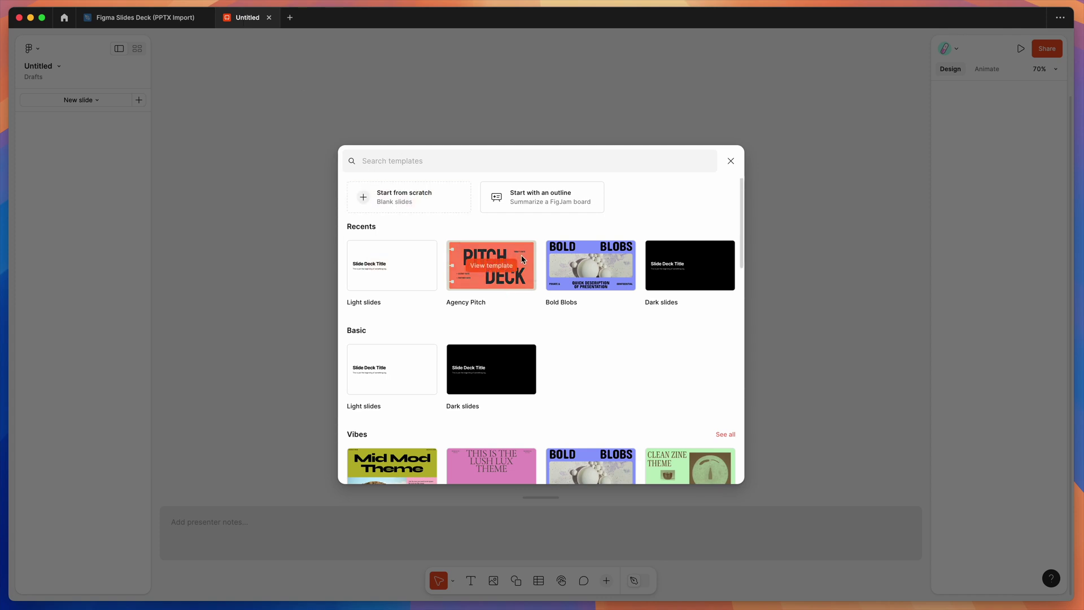
click(395, 203)
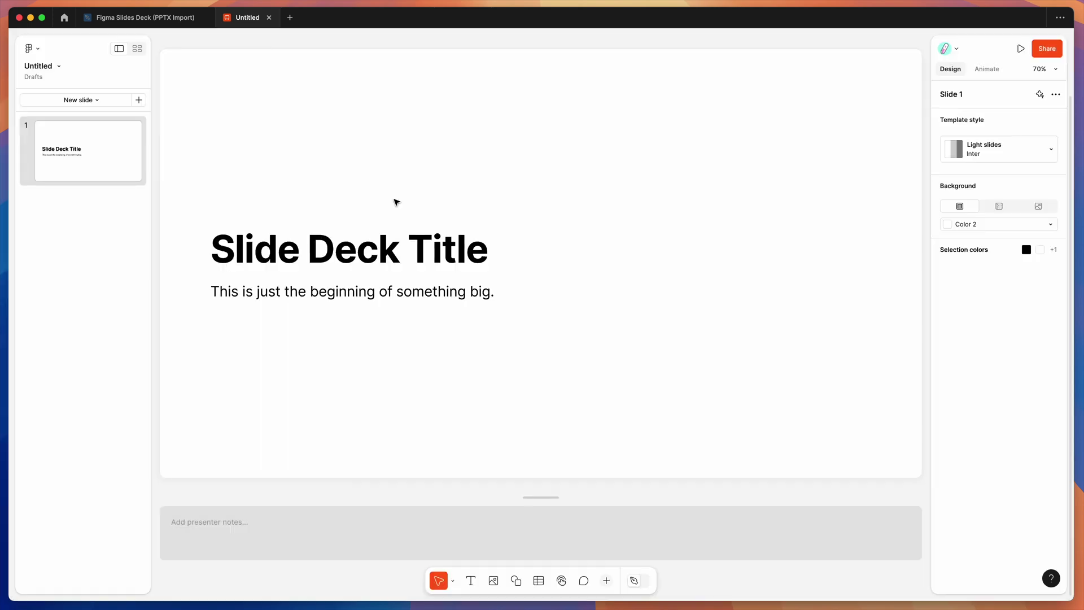
click(122, 153)
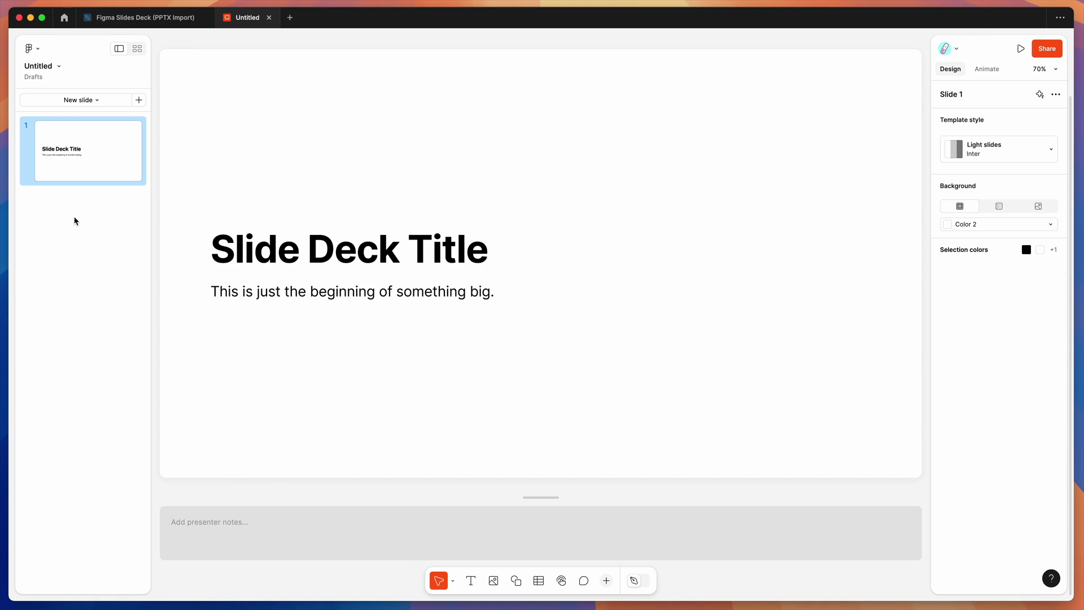
right_click(47, 224)
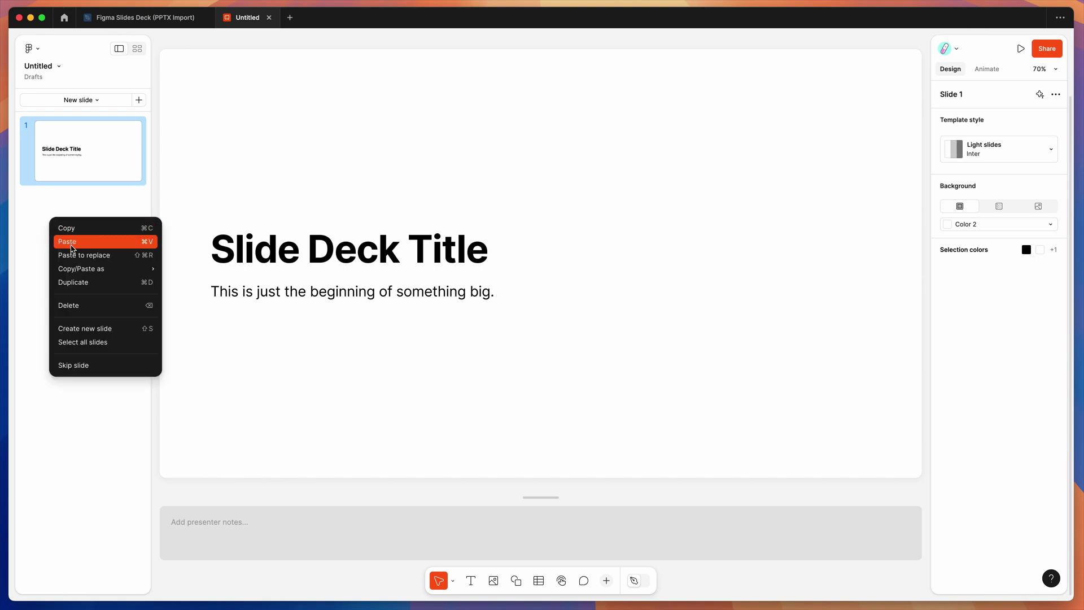
click(67, 242)
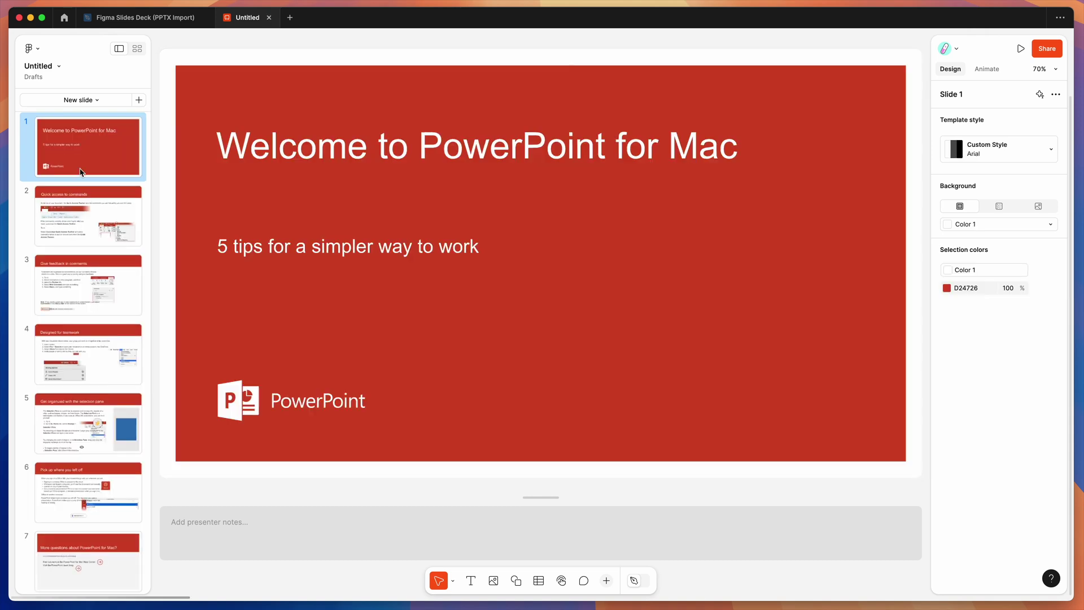
Step: Compare the original frames in the Figma Slides Deck (PPTX Import) file with the slides pasted in the Untitled deck
click(145, 19)
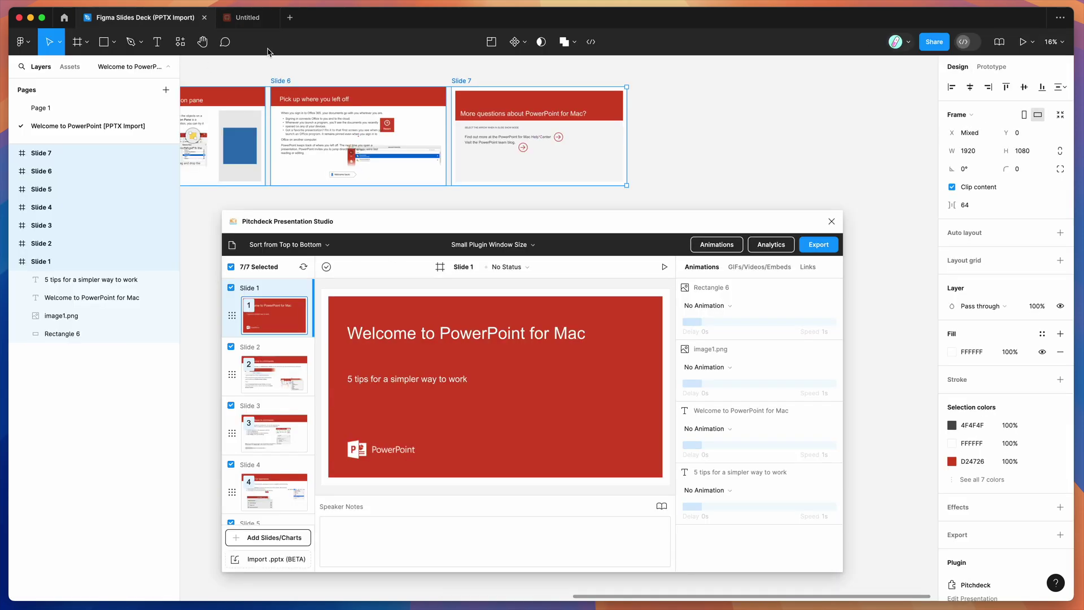
click(241, 19)
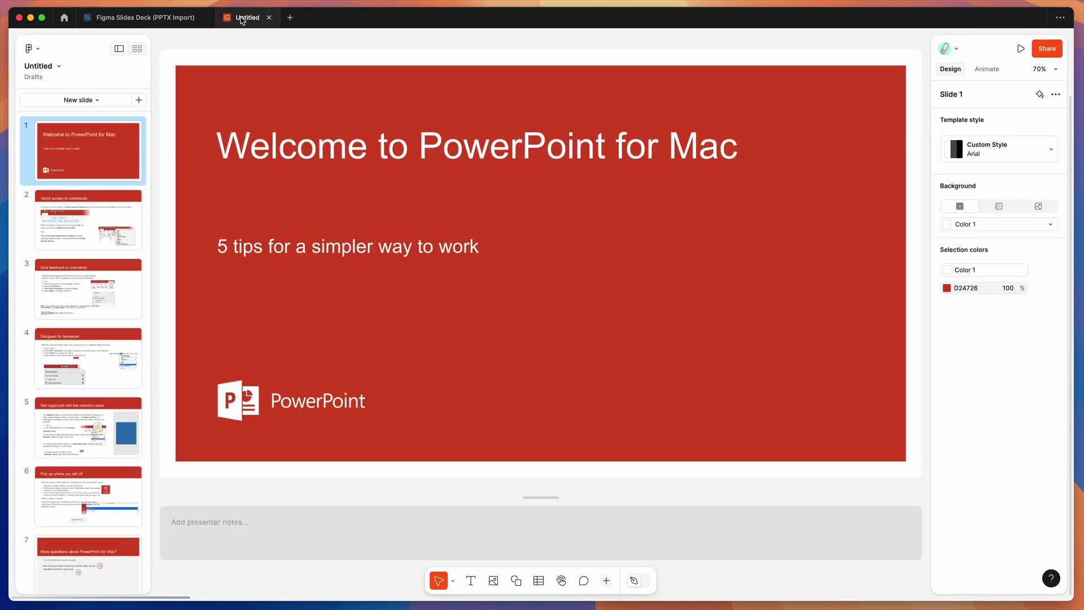
Step: Try deleting a word from the opening sentence on the Quick access to commands slide and undo the deletion
click(85, 220)
click(93, 292)
click(95, 362)
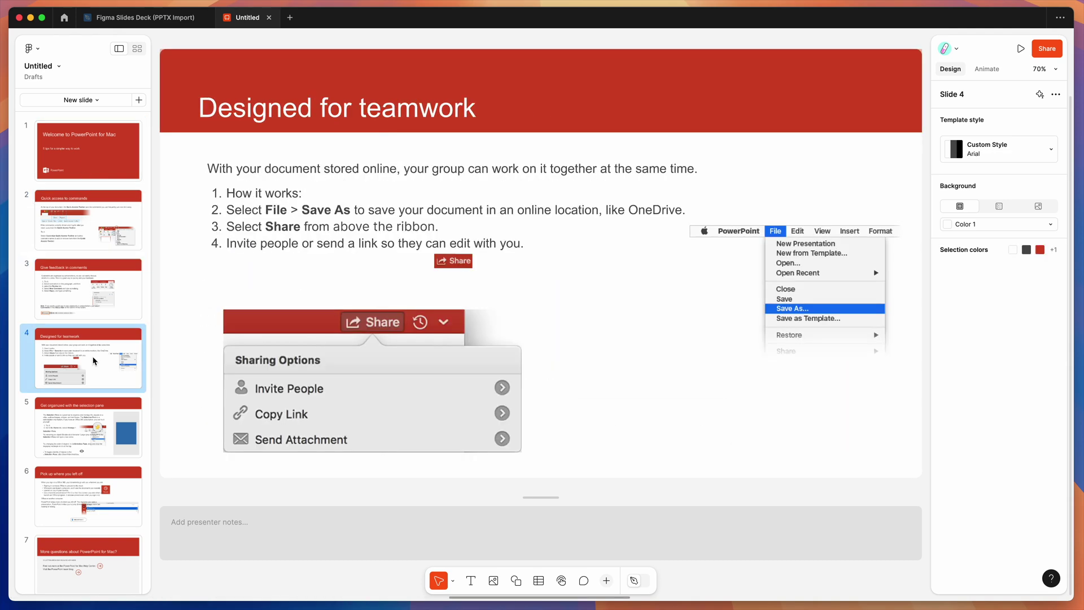
click(96, 236)
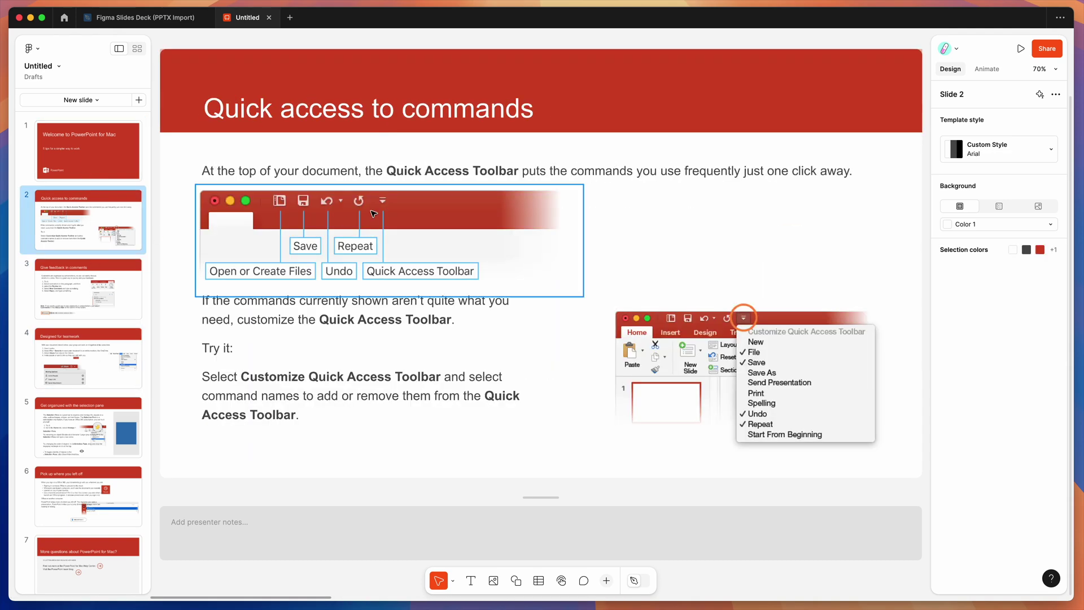
double_click(415, 175)
double_click(417, 173)
key(BackSpace)
key(super+z)
click(498, 171)
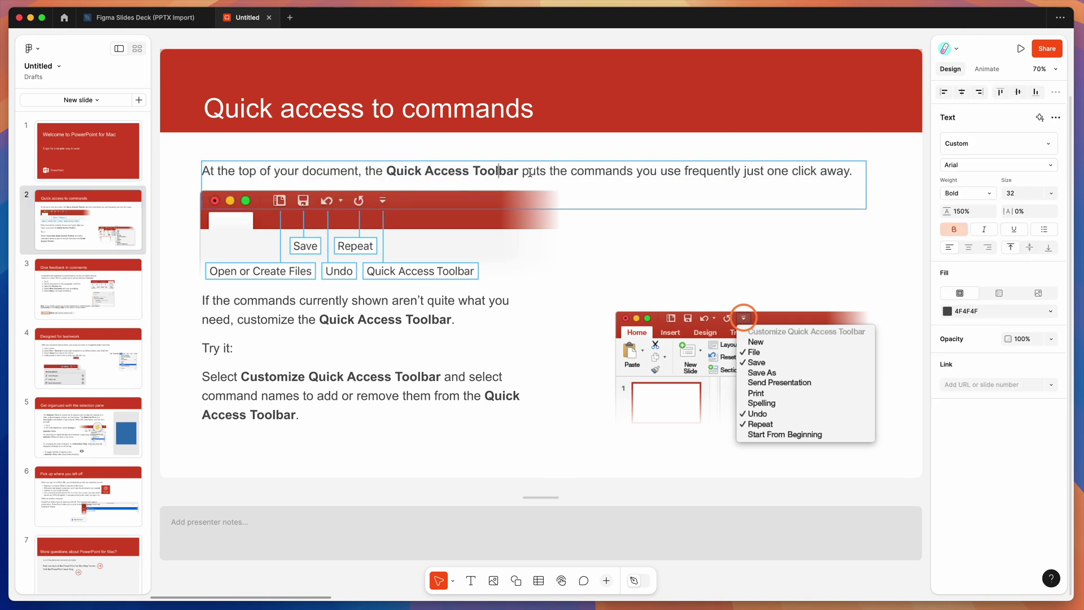
drag(529, 172, 295, 172)
click(334, 149)
Step: Try moving and shrinking the ribbon menu screenshot on the Quick access to commands slide, undoing each change
drag(696, 356, 730, 359)
key(super+z)
drag(888, 456, 828, 420)
key(super+z)
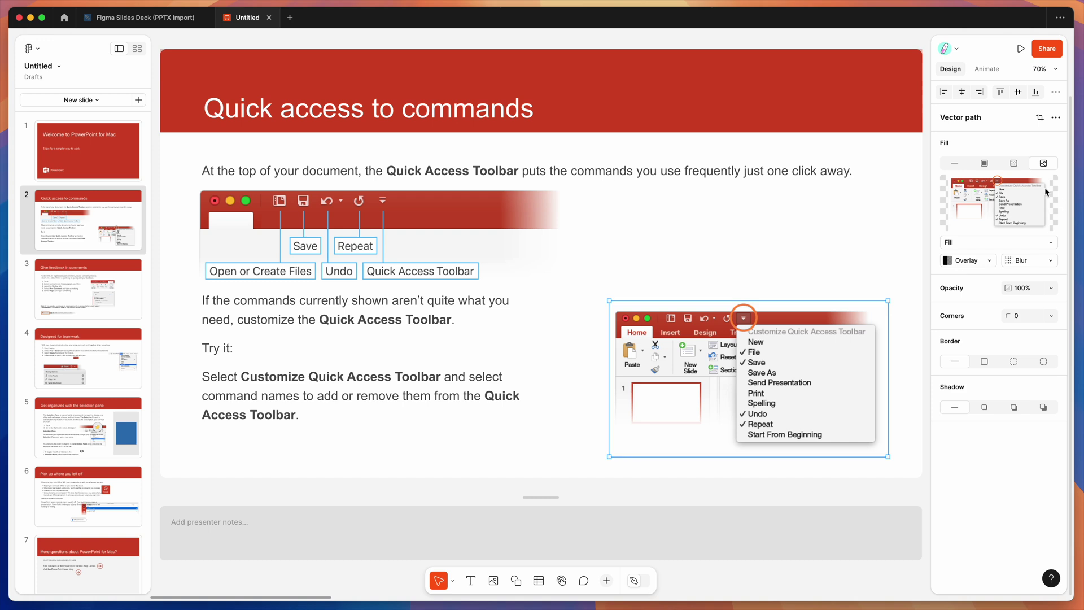
Step: Try out gradient, solid, empty and image fills on the ribbon menu screenshot of the Quick access to commands slide
mouse_move(987, 199)
click(1010, 162)
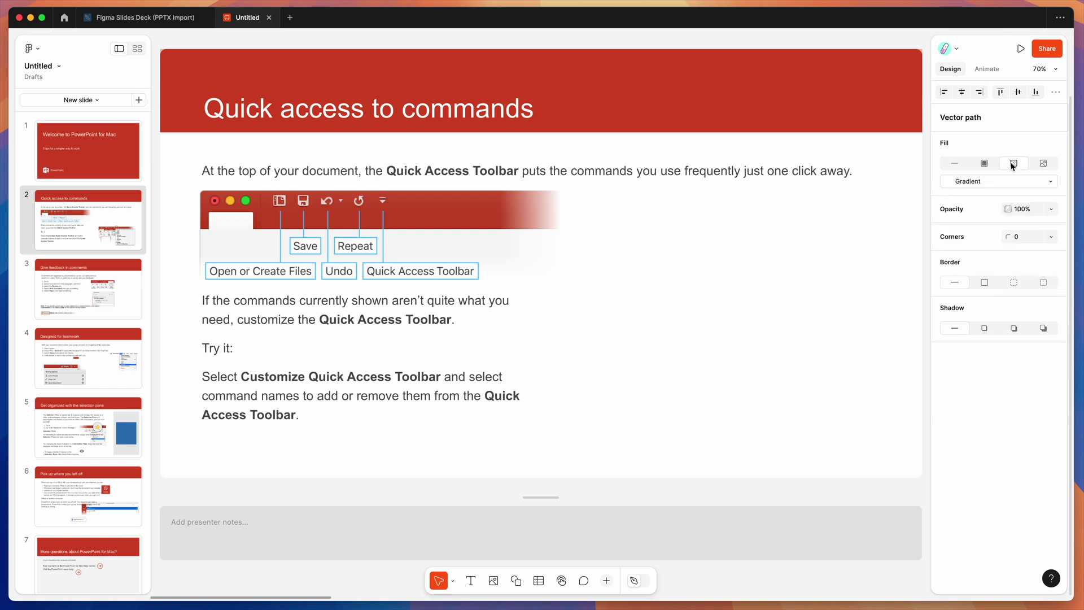
click(980, 163)
click(950, 163)
click(1026, 164)
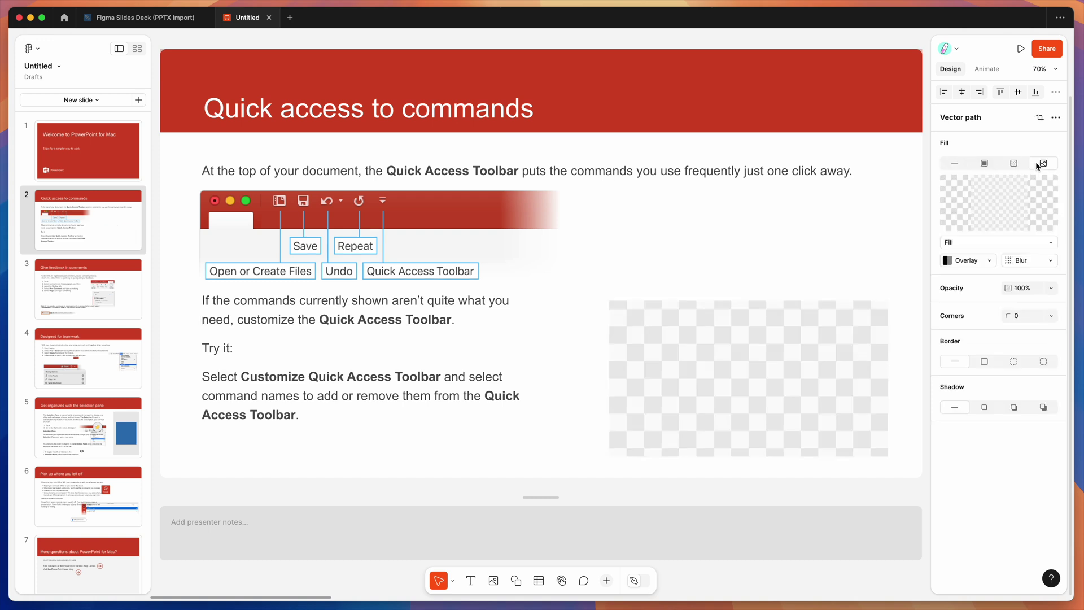
Step: Reorder the slides so Give feedback in comments is second, Designed for teamwork third and Quick access to commands fourth
click(100, 416)
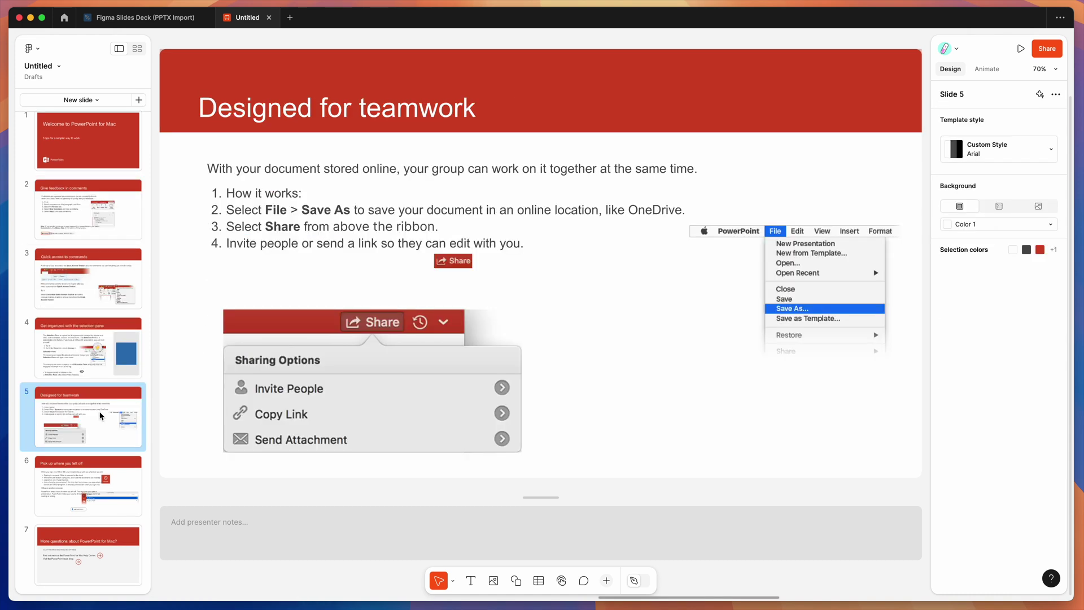
drag(99, 410, 97, 276)
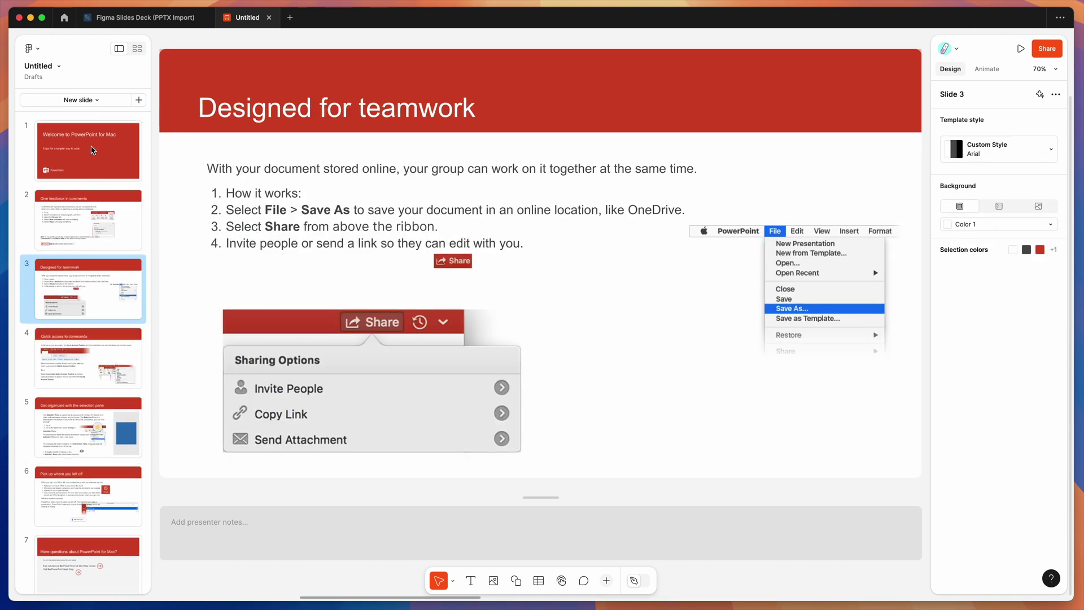
Step: Look through the first five slides in their new order and select the body text on Get organized with the selection pane
click(92, 150)
click(94, 201)
click(99, 284)
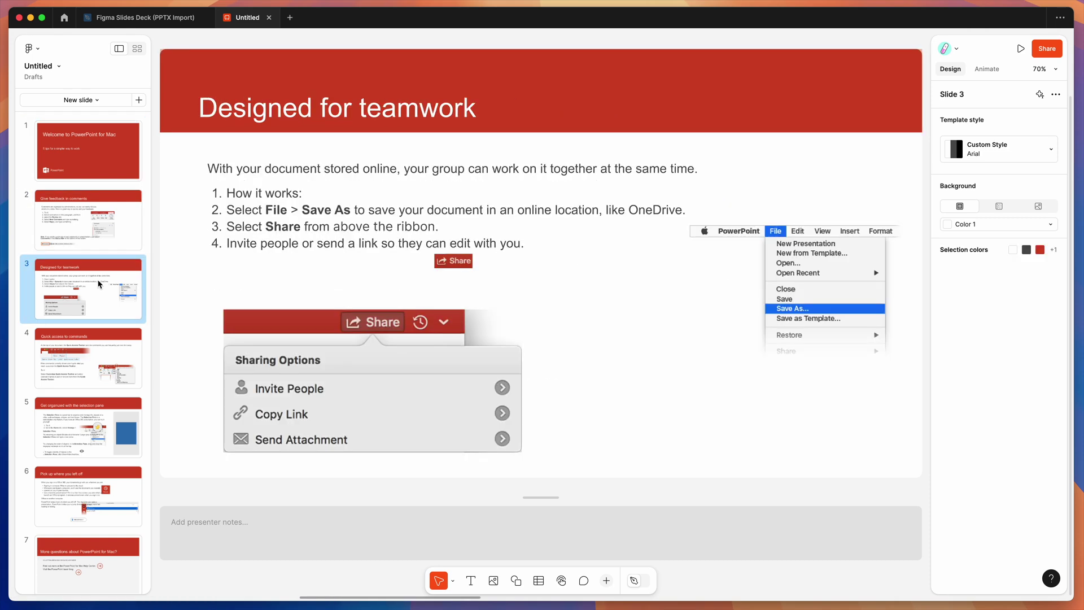
scroll(100, 289, down, 1)
click(100, 355)
click(100, 398)
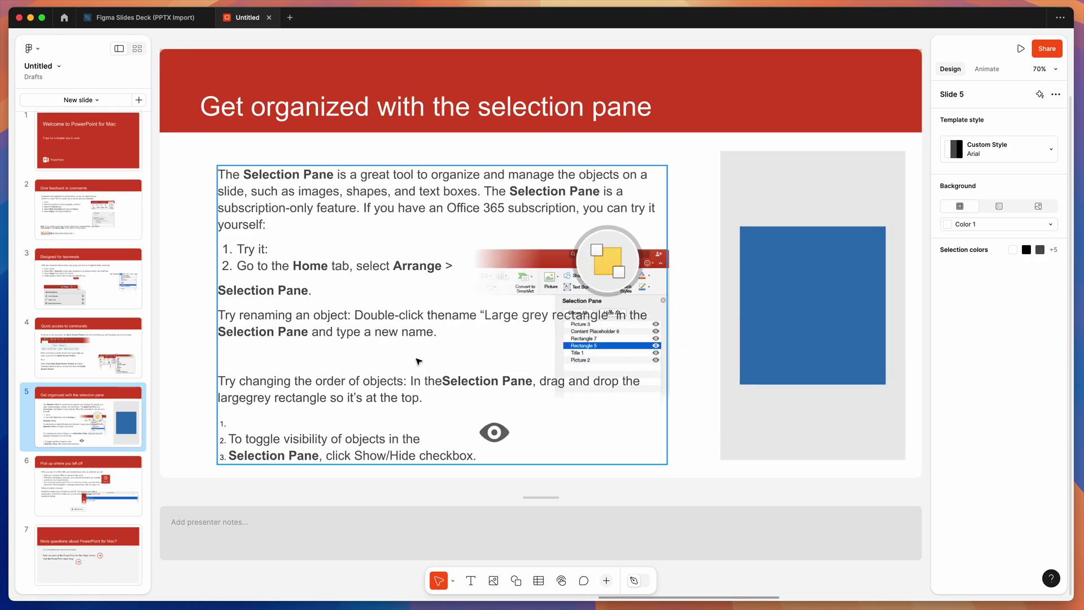
click(499, 371)
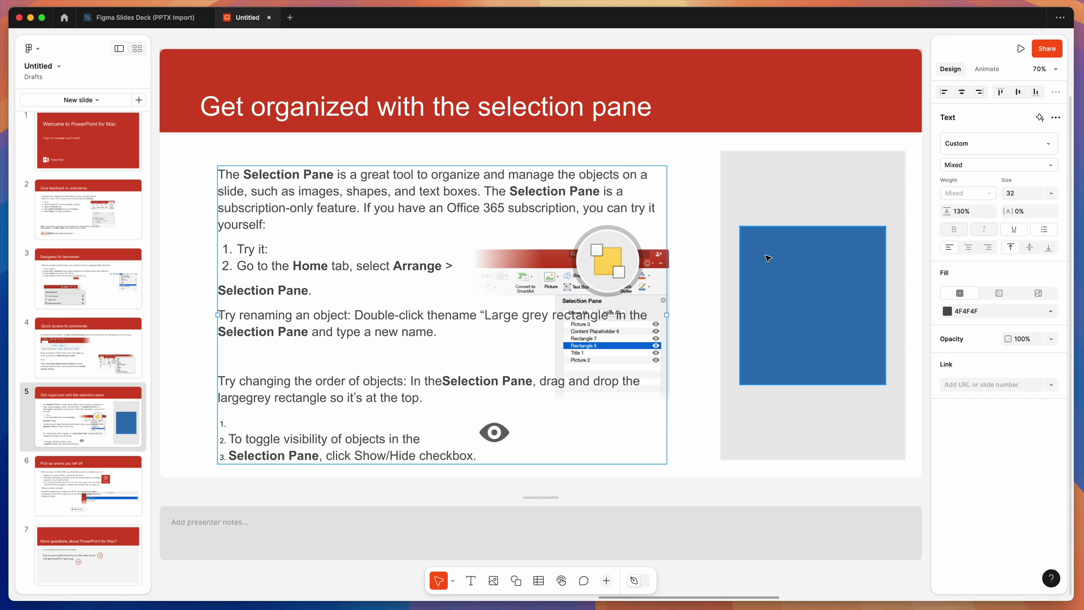
Step: Recolor the title slide's red background shape with the blue already used in the deck
click(98, 158)
click(329, 112)
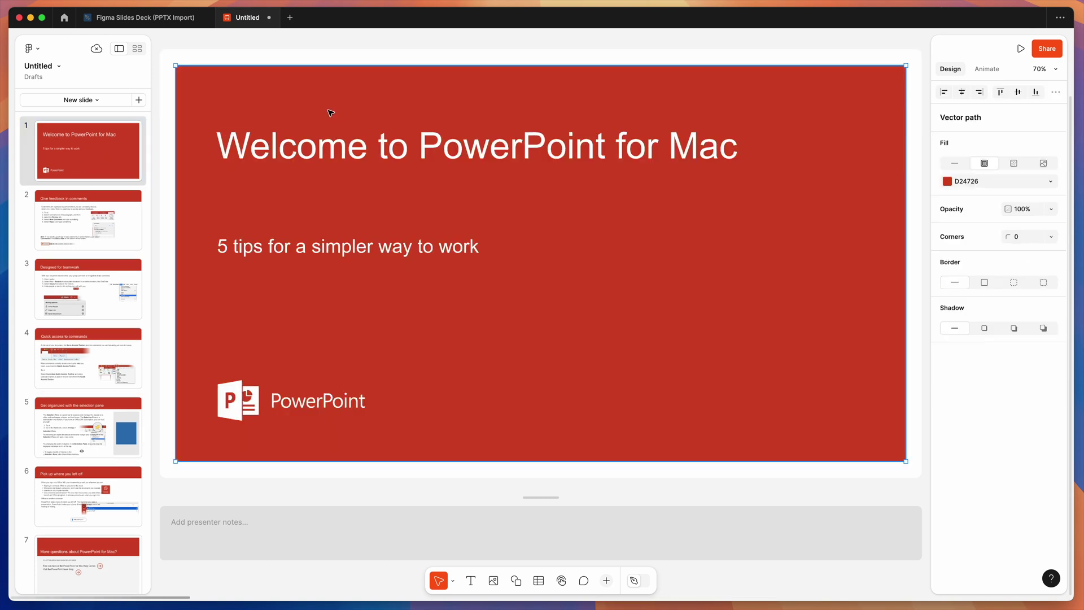
click(946, 182)
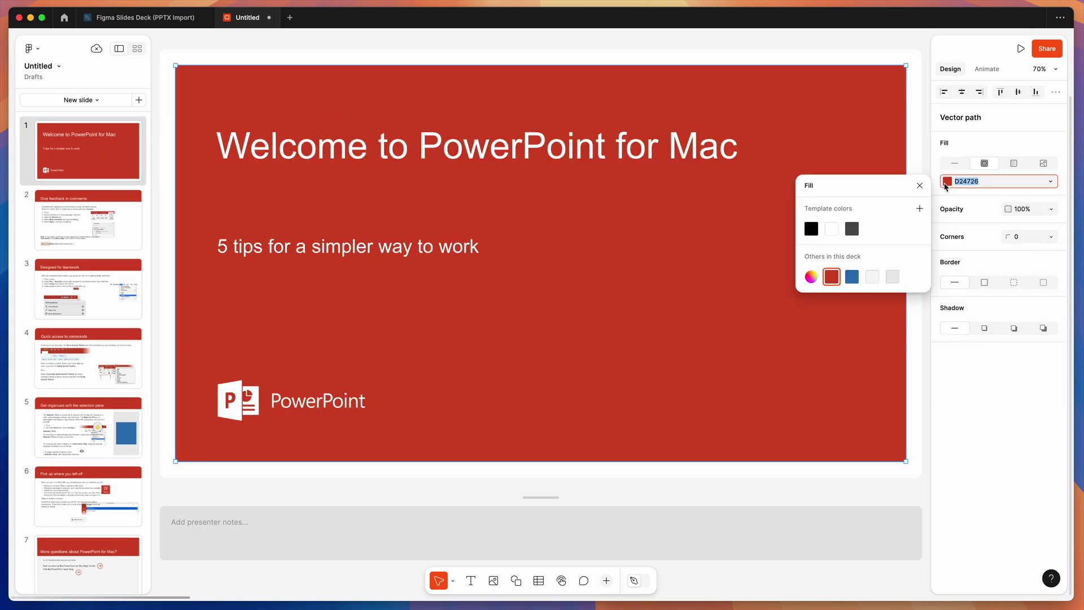
click(852, 276)
key(Escape)
Step: Delete the word "simpler" from the title slide's subtitle and select the slide's title text
double_click(329, 243)
double_click(329, 243)
key(BackSpace)
click(230, 158)
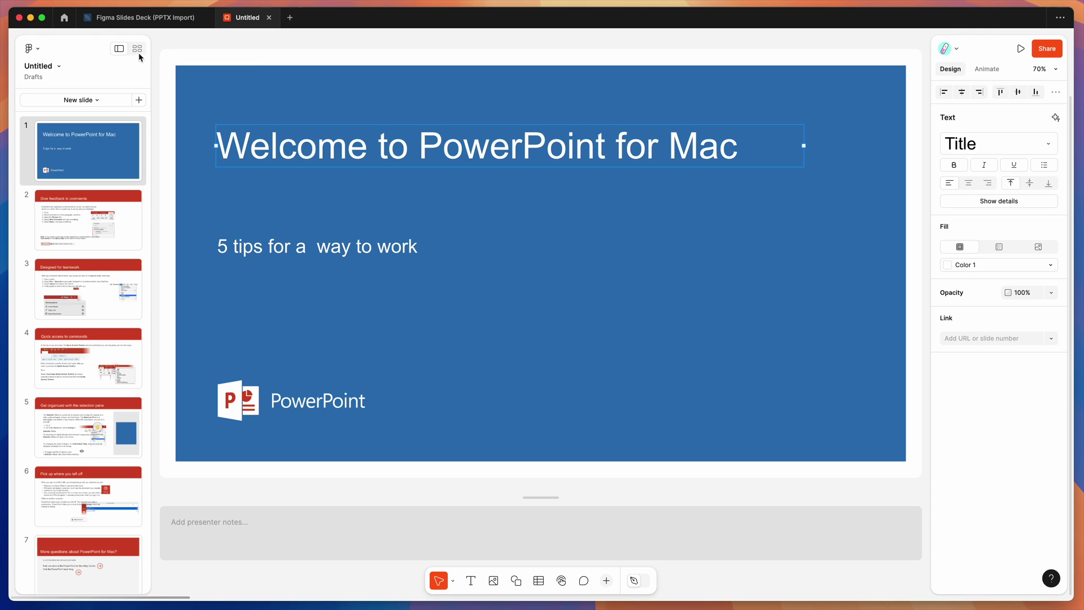
Step: Show the deck in grid view and look along its row of slides
click(137, 49)
scroll(655, 210, right, 5)
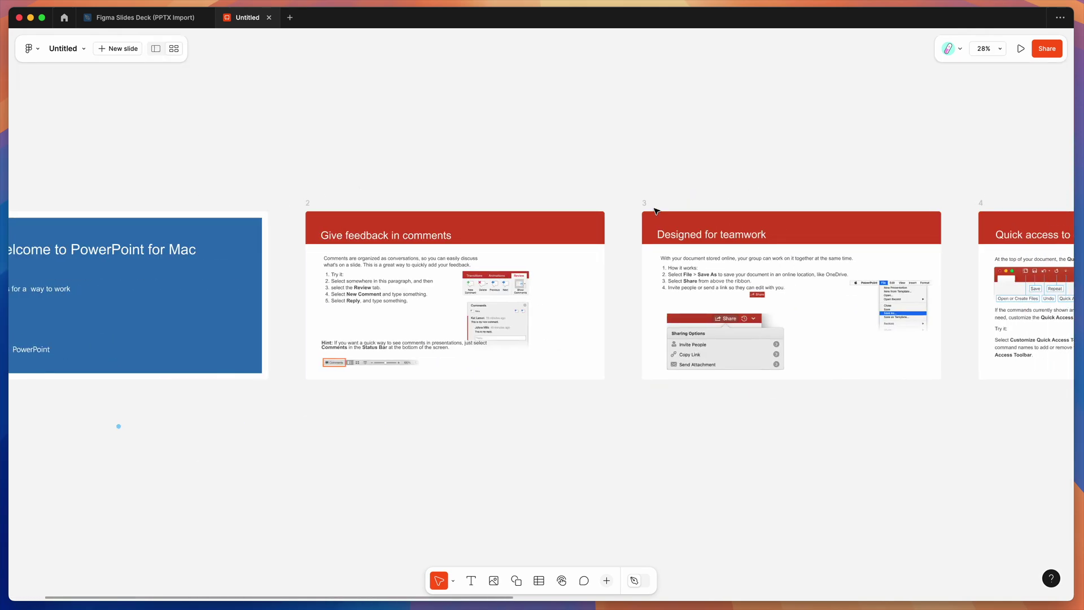
scroll(656, 211, left, 4)
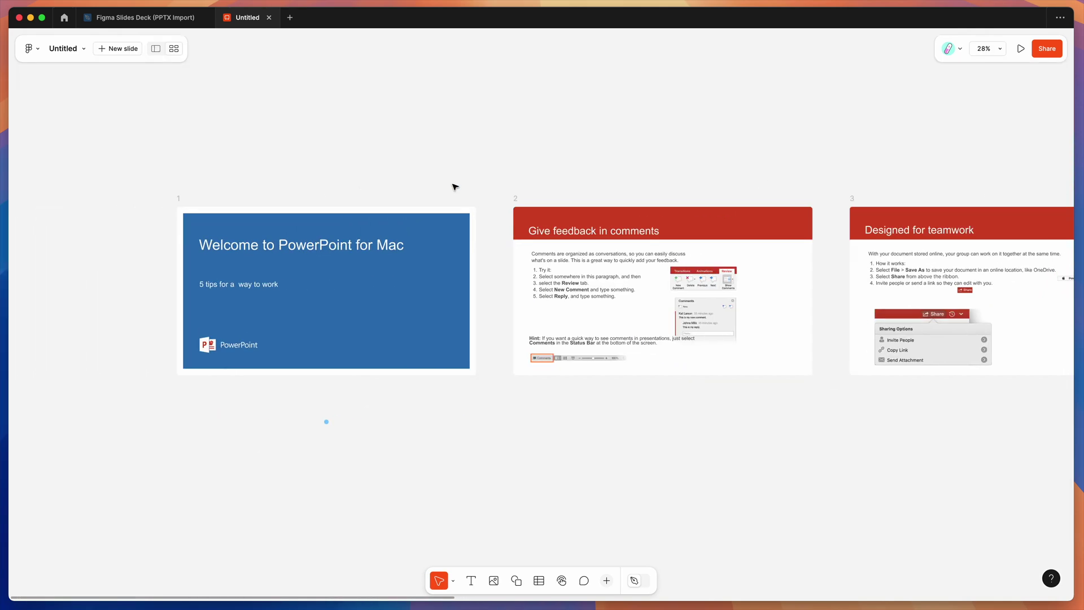
scroll(406, 179, right, 10)
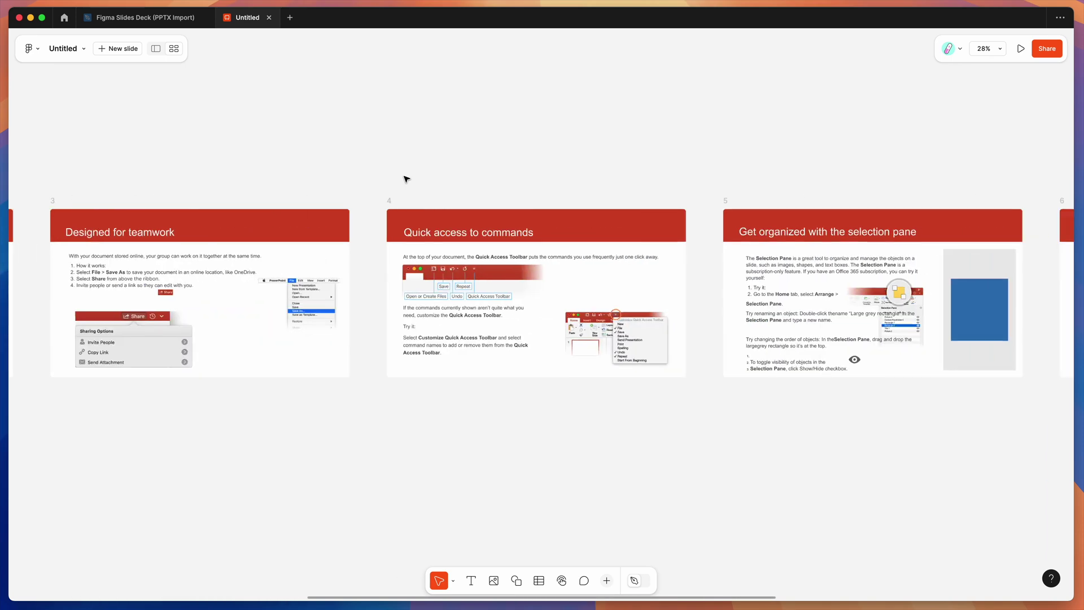
scroll(407, 179, left, 7)
scroll(406, 179, down, 3)
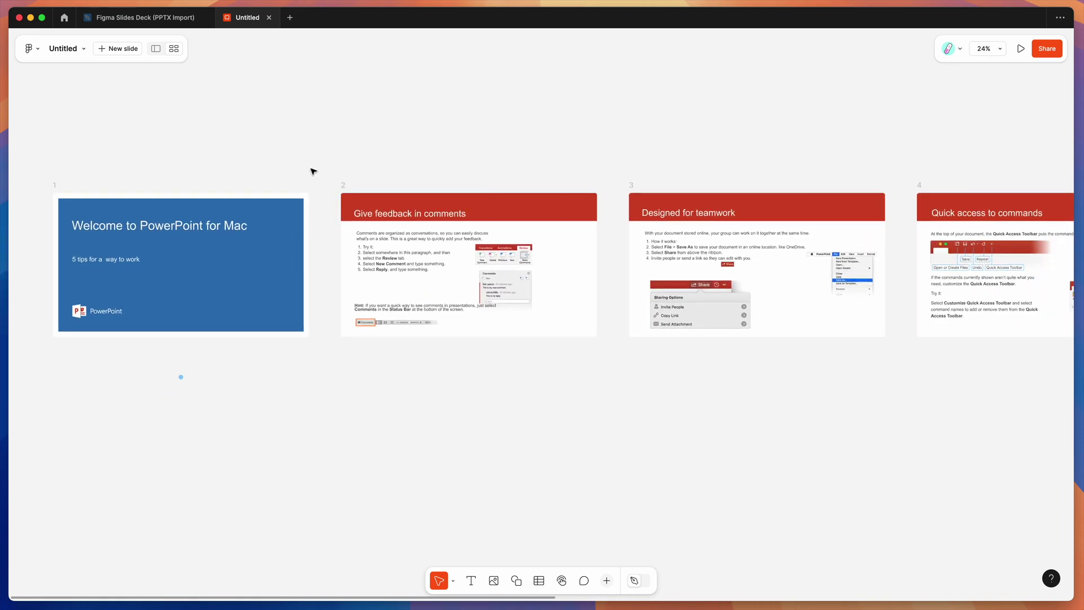
scroll(313, 171, left, 1)
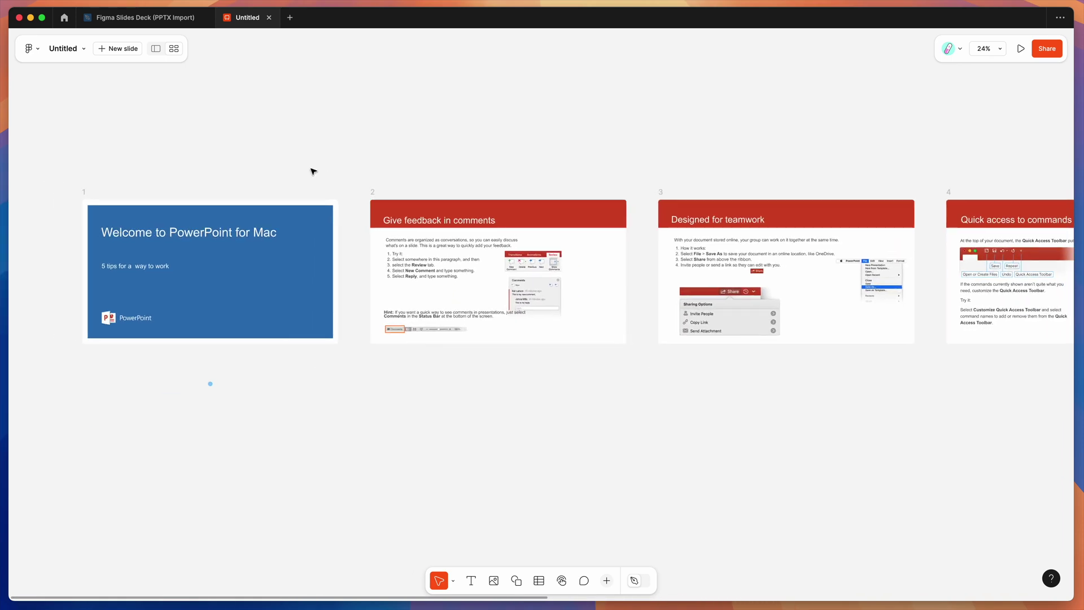
Step: Return to the Figma Slides Deck (PPTX Import) file and import the Yearbook Presentation .pptx with Pitchdeck
click(142, 21)
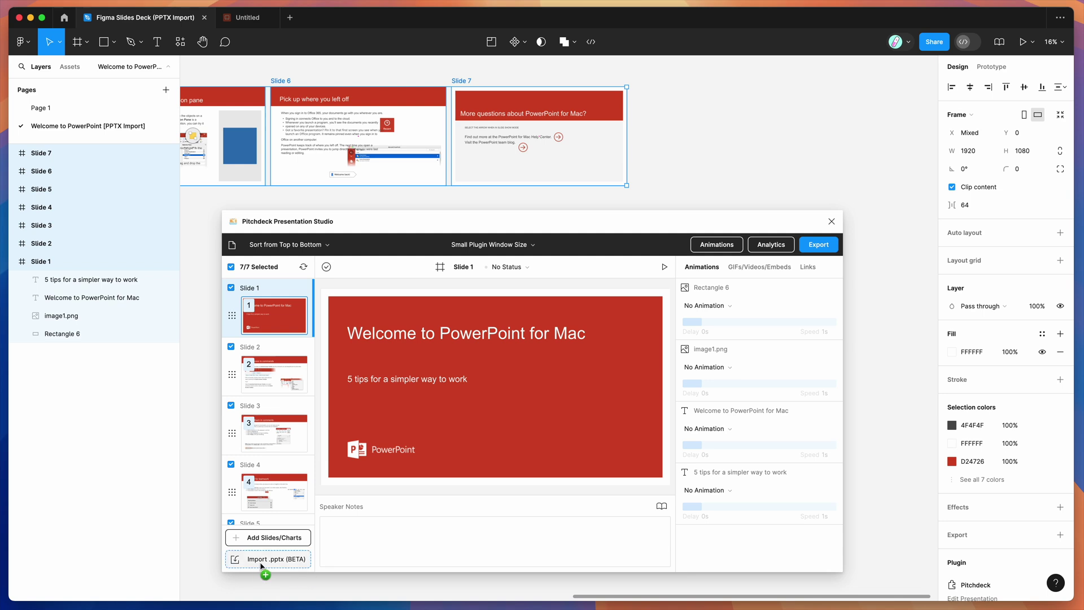
drag(271, 561, 276, 561)
drag(705, 285, 261, 560)
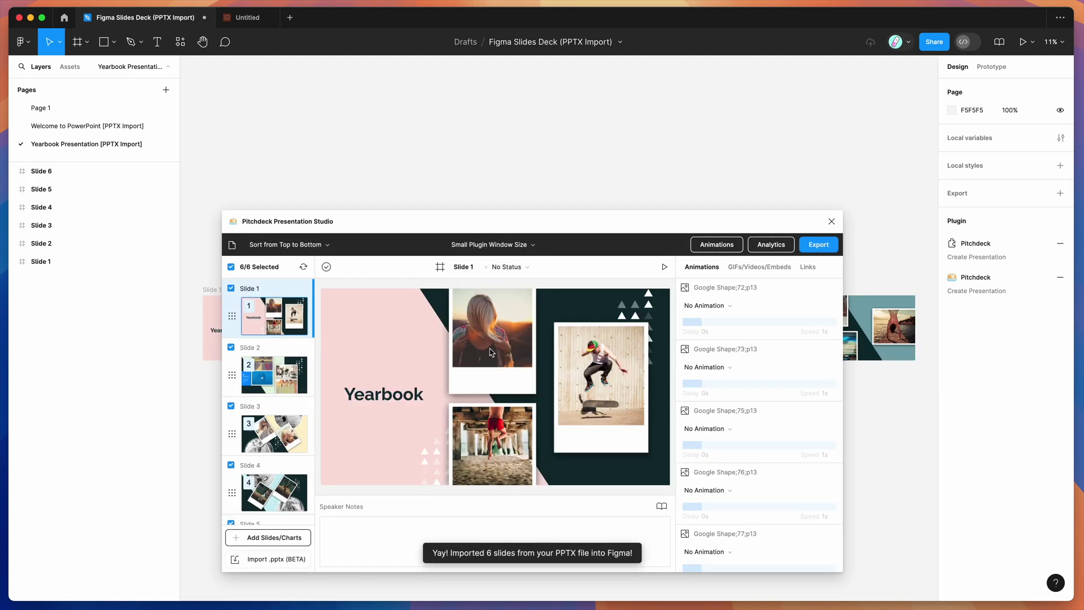
Step: Examine the imported Yearbook slides, including the image and QUICK TIP text layers on Slide 2
click(276, 376)
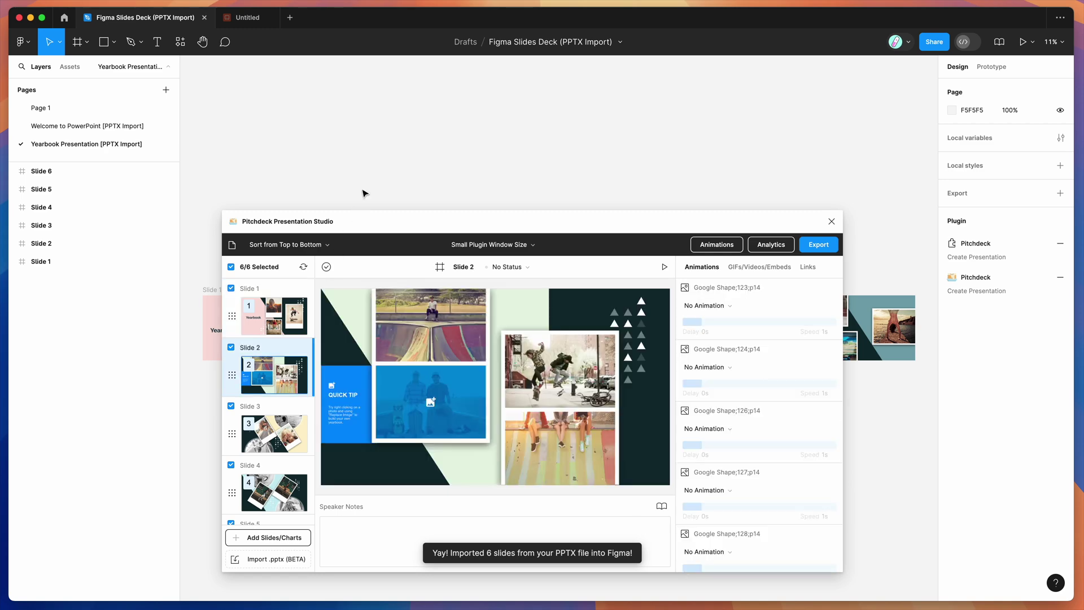
scroll(365, 193, down, 3)
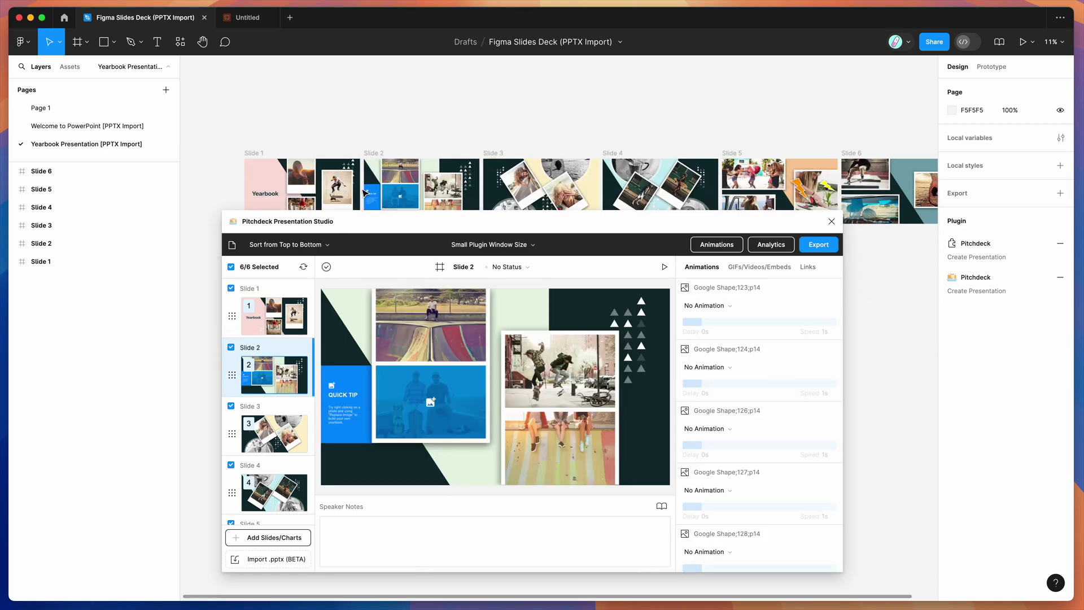
scroll(364, 193, up, 5)
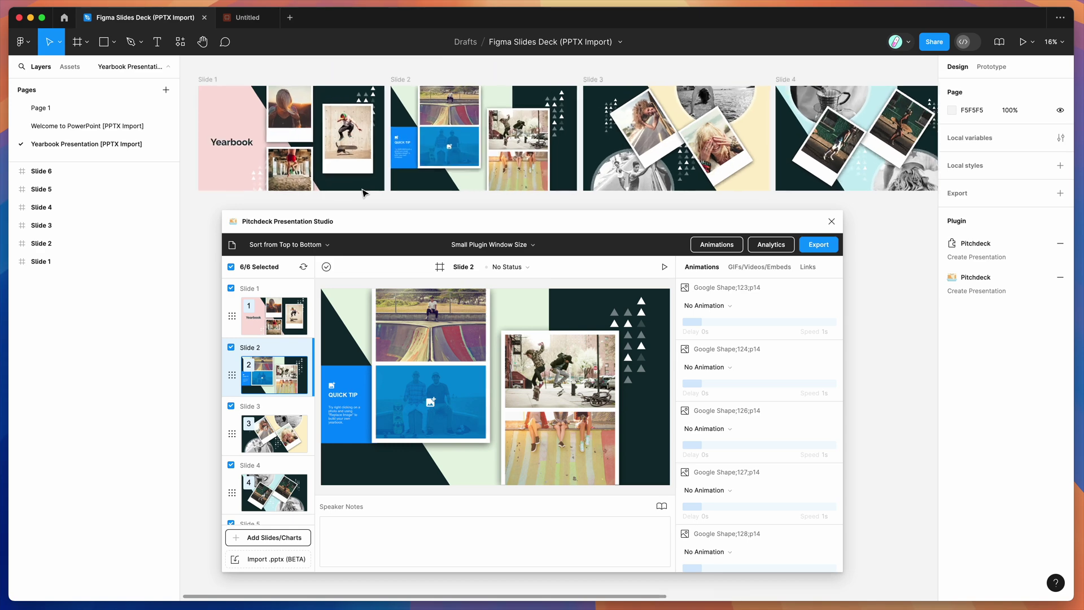
scroll(406, 187, right, 2)
double_click(455, 164)
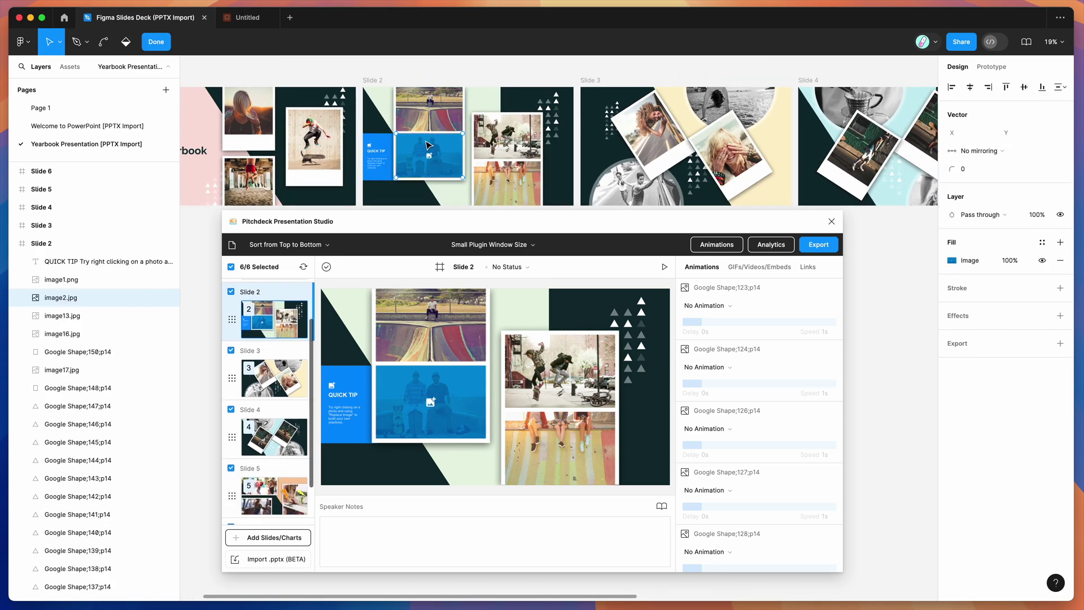
scroll(465, 180, up, 3)
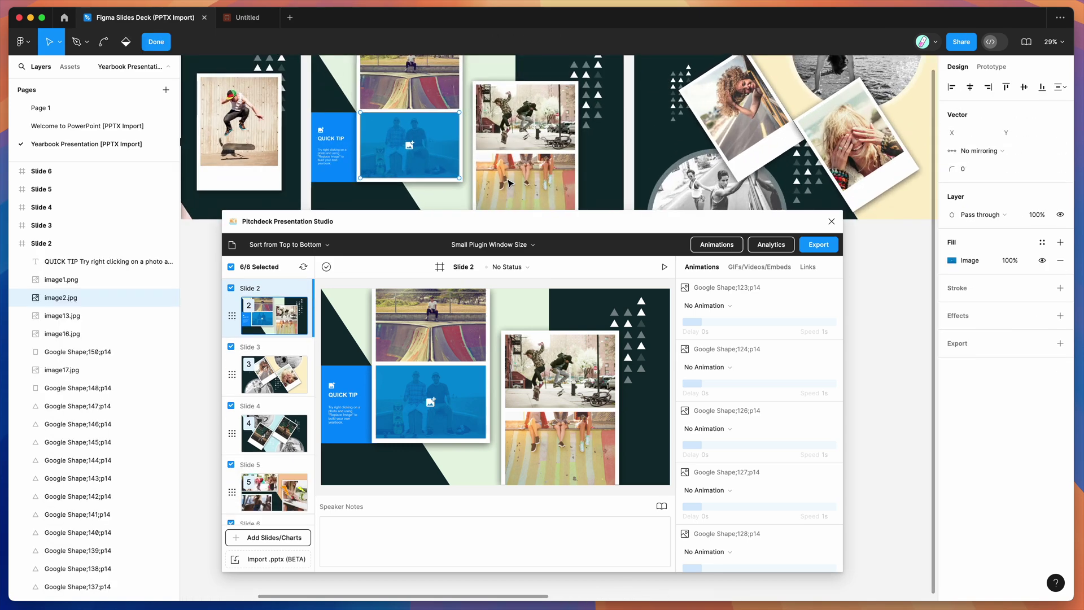
key(Escape)
click(330, 138)
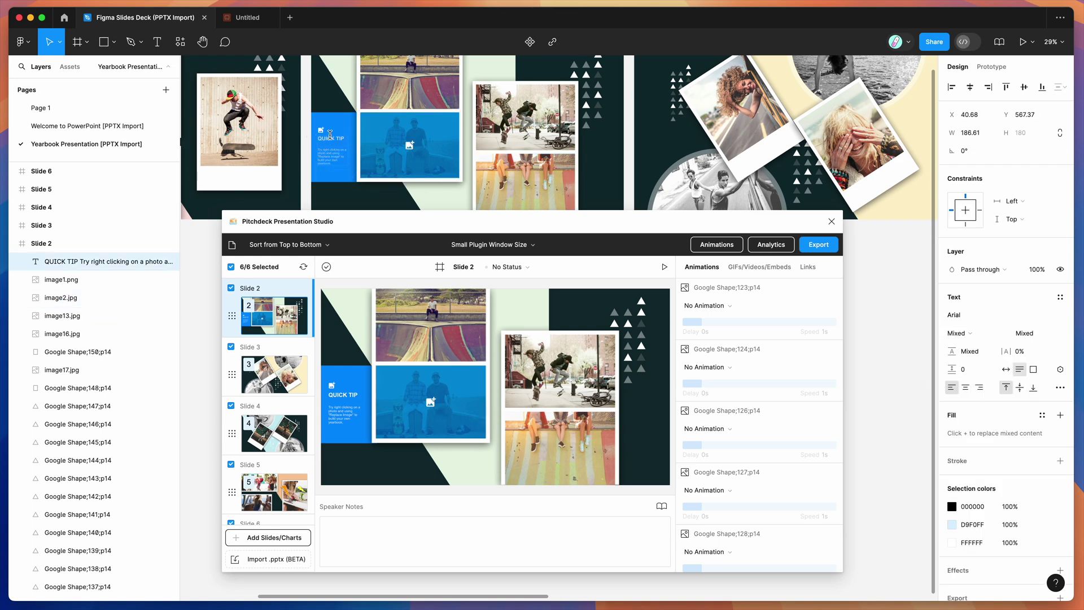
Step: Try shrinking the blue-tinted image2.jpg on Slide 2 to about 519 × 344, and restore its size
click(375, 139)
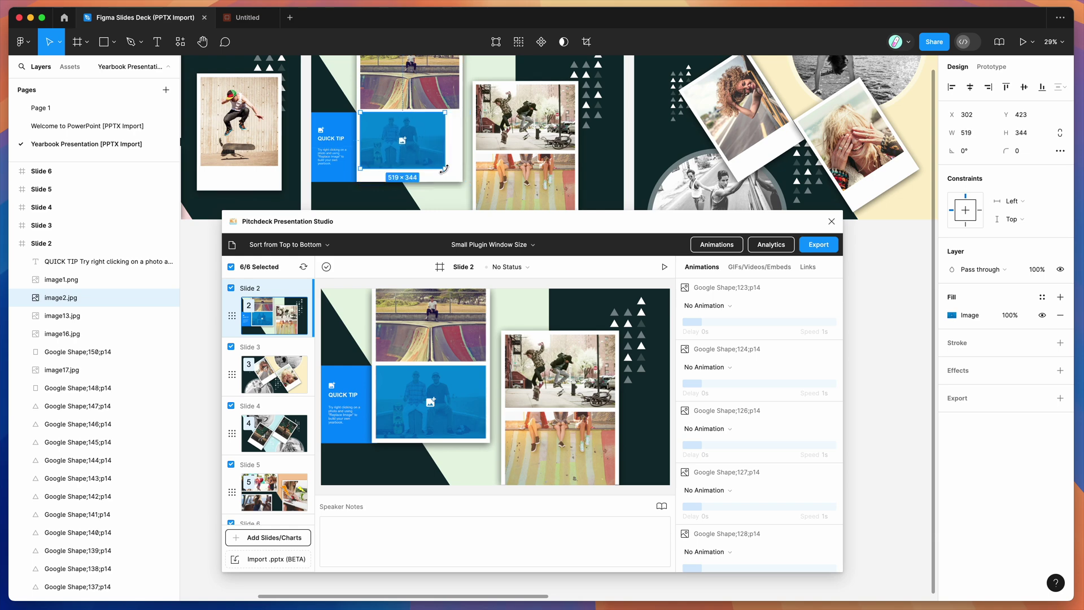
scroll(445, 172, down, 5)
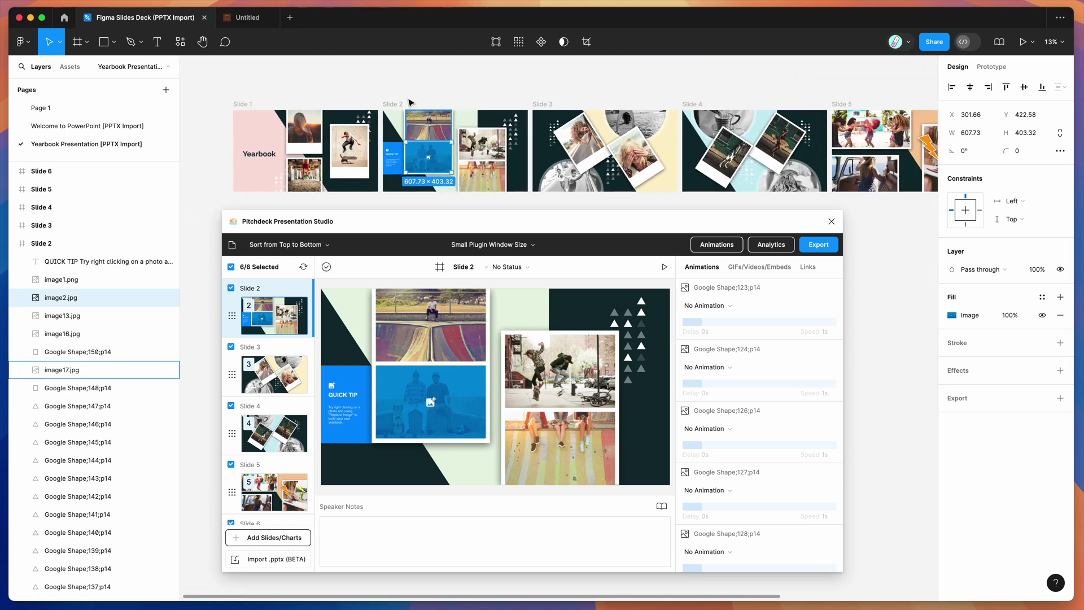
click(401, 85)
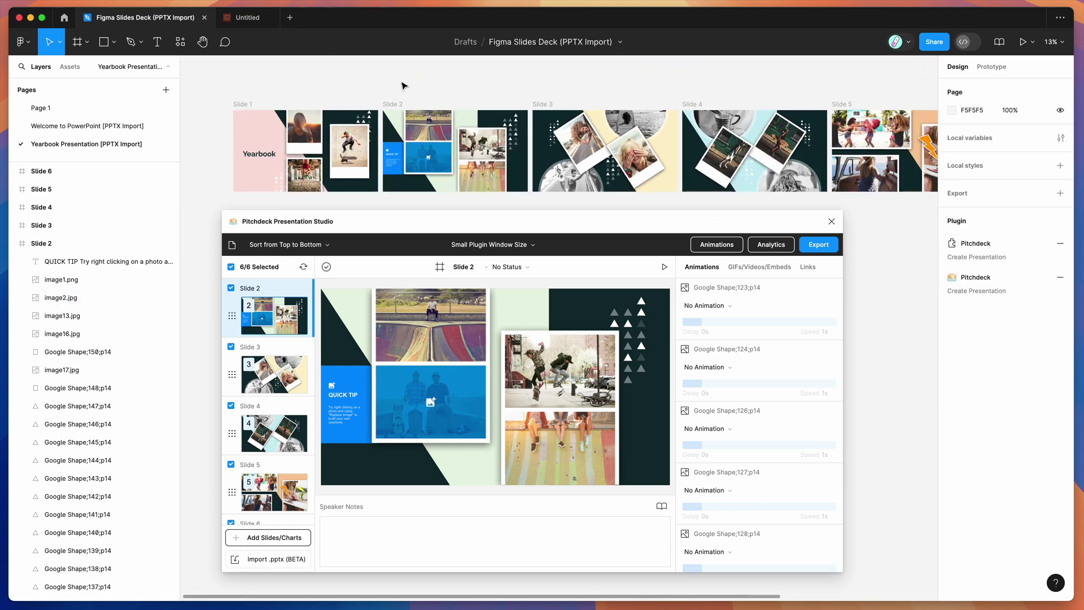
Step: Select all six Yearbook slide frames on the page, copy them and deselect everything
key(super+a)
right_click(261, 145)
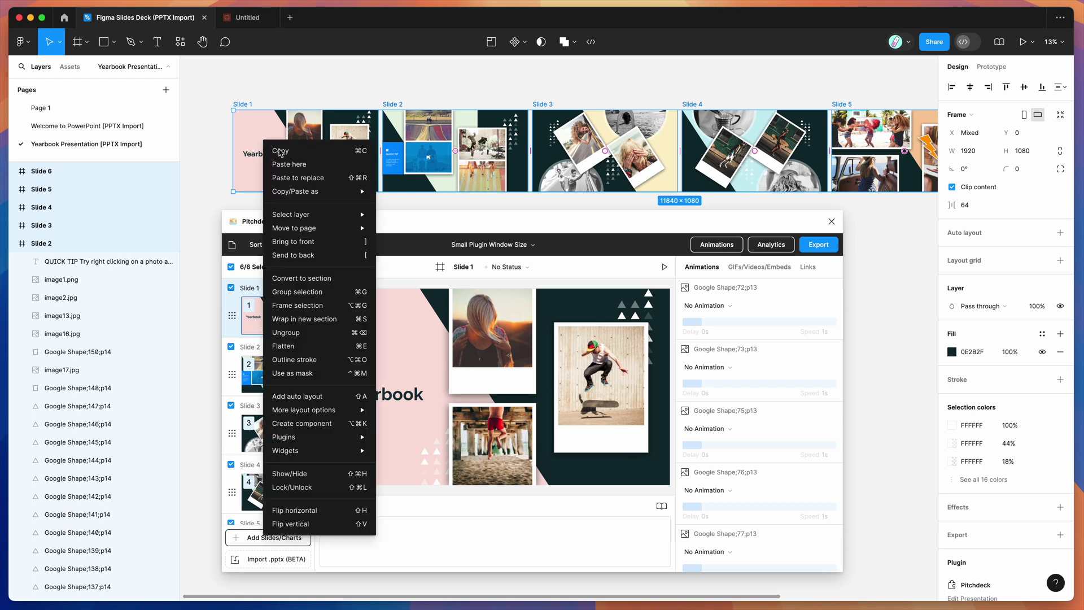
click(281, 151)
click(217, 94)
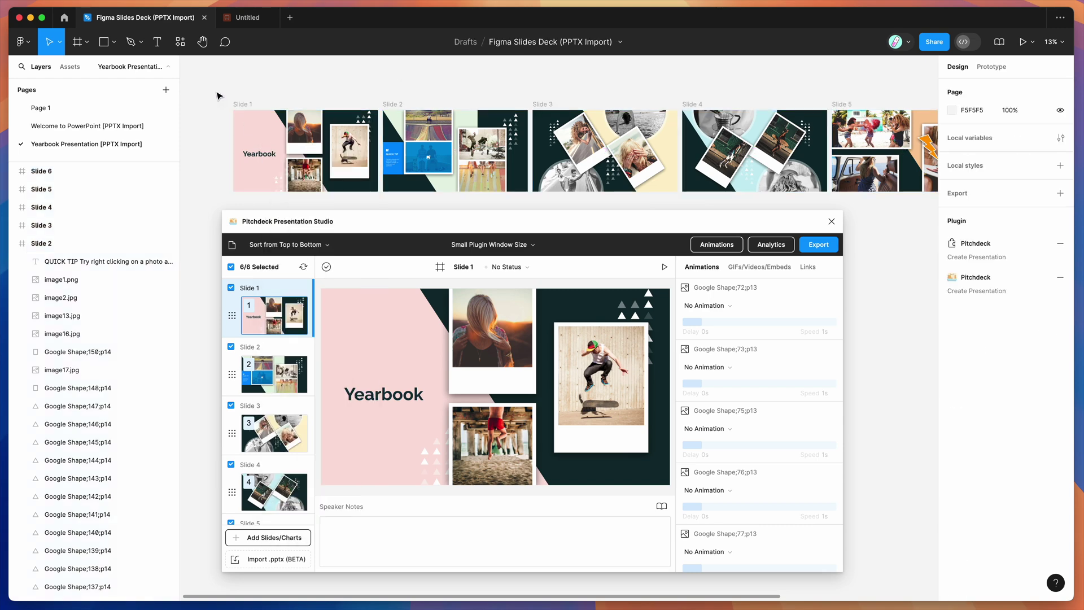
Step: Create a new Figma slide deck for the copied Yearbook slides
click(22, 43)
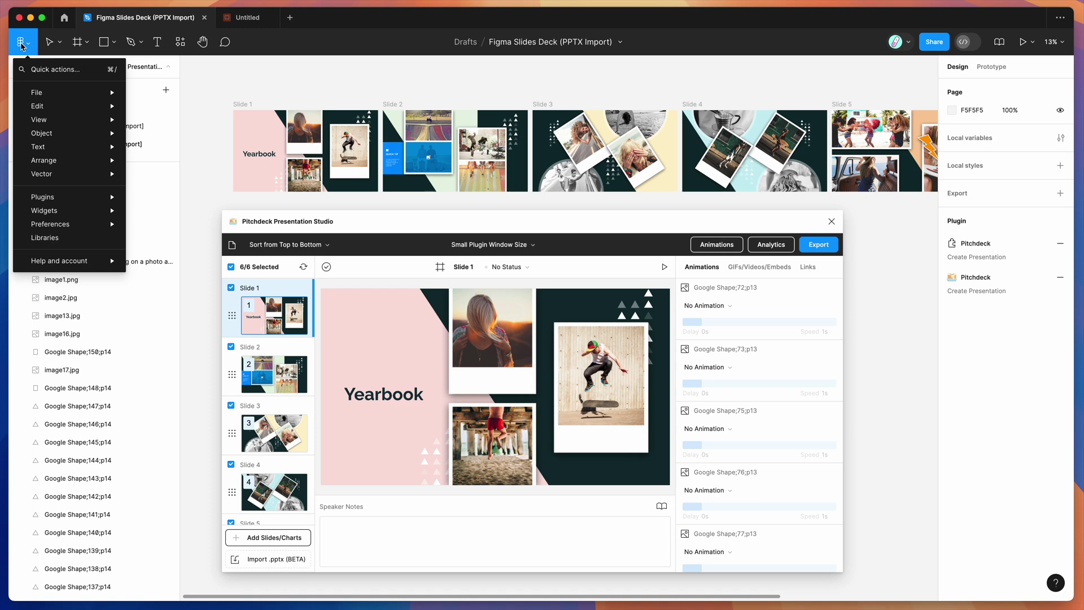
mouse_move(43, 94)
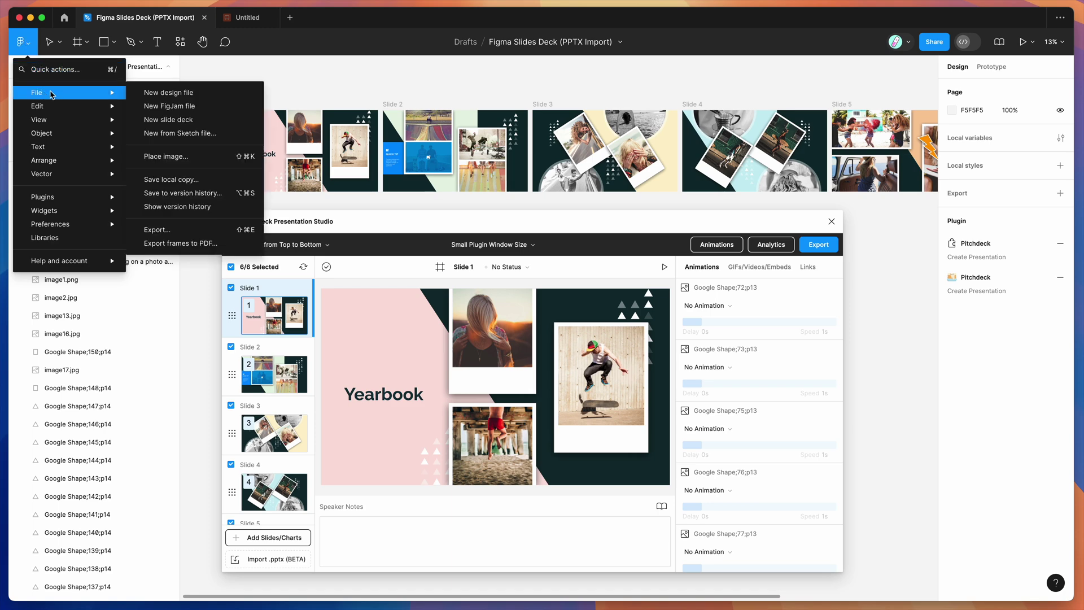
click(188, 123)
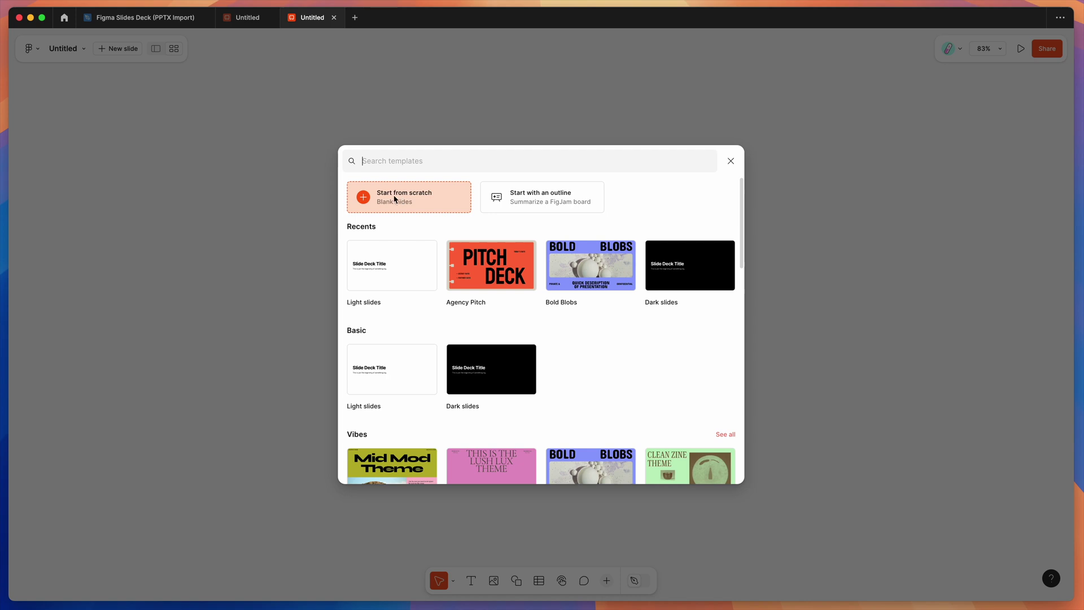
Step: Start the deck from scratch with blank slides and replace its starter slide with the copied Yearbook slides
click(401, 203)
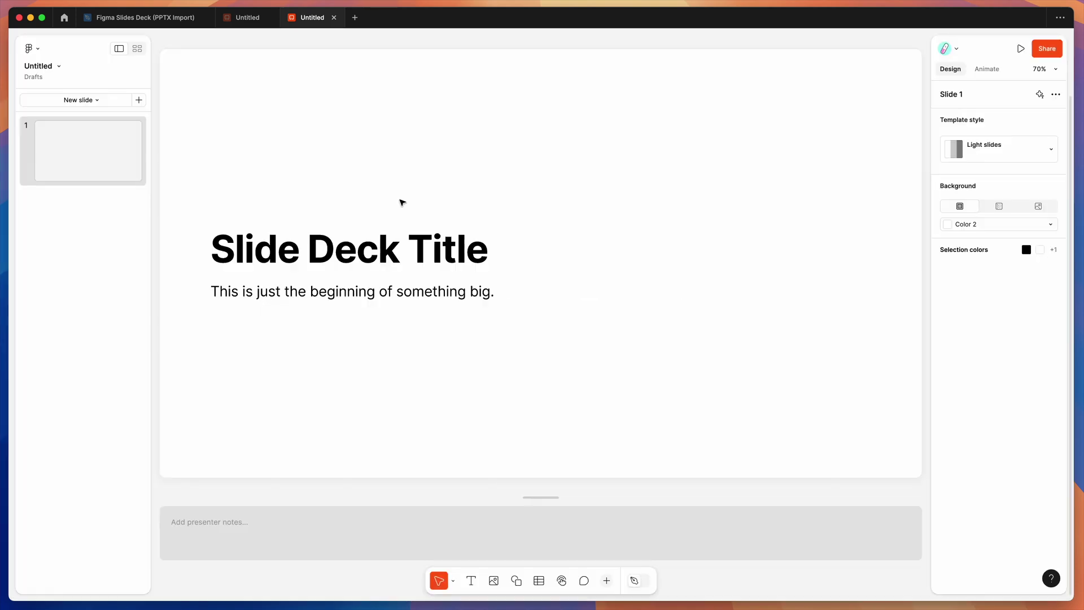
click(105, 123)
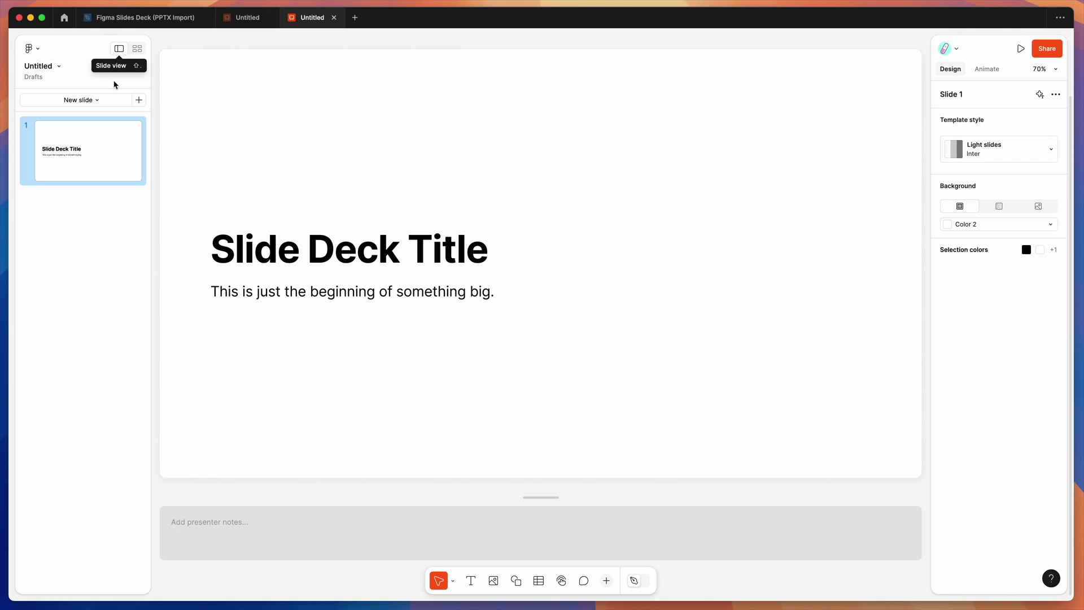
right_click(66, 208)
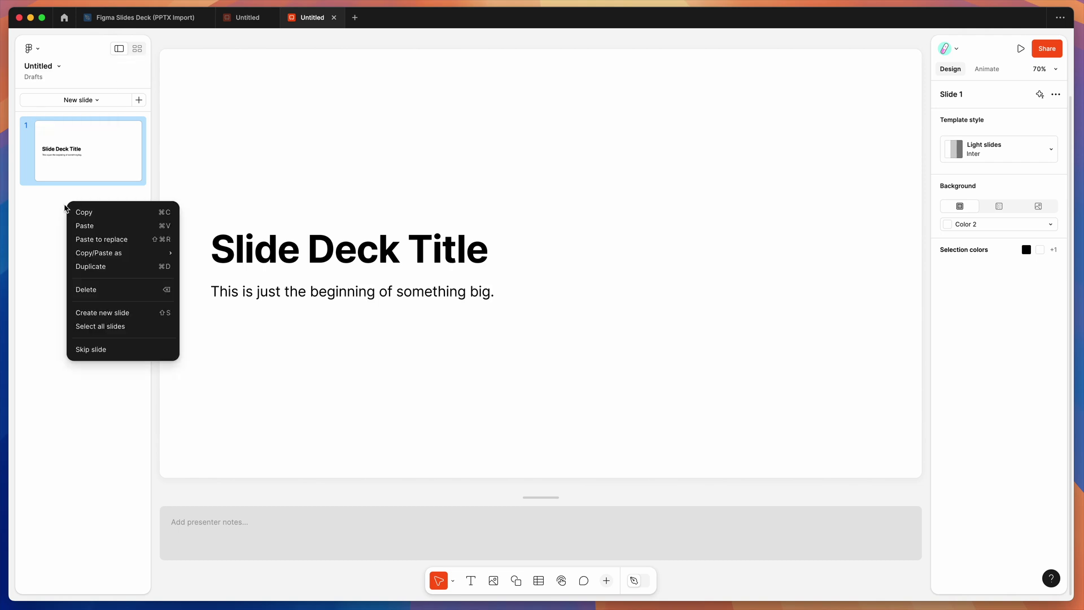
click(120, 238)
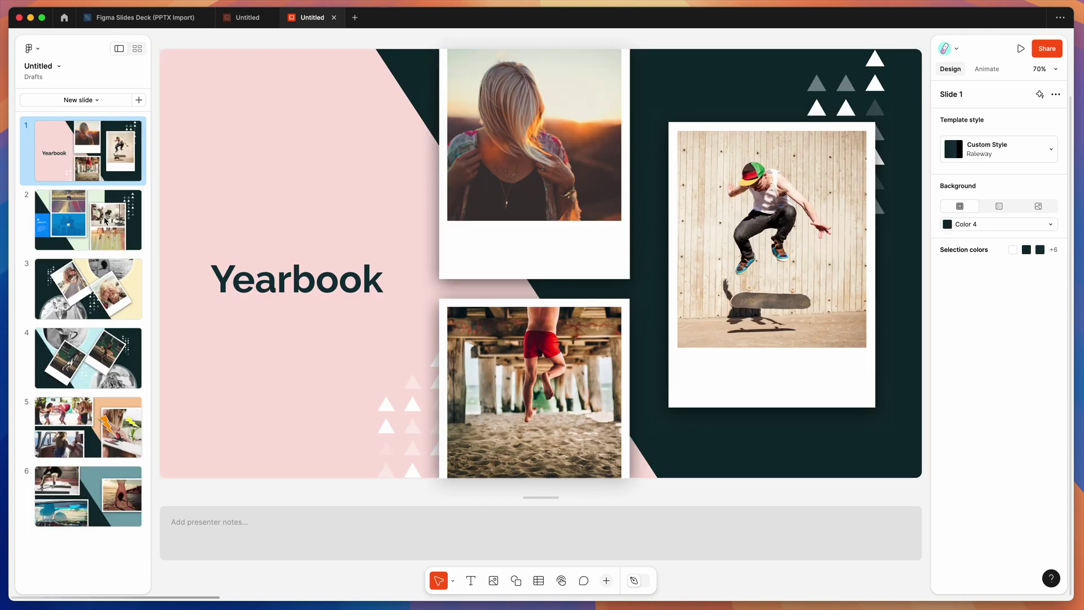
Step: View Slides 1 and 2 of the new deck and check that the QUICK TIP text on Slide 2 can be edited
click(106, 237)
click(100, 170)
click(100, 205)
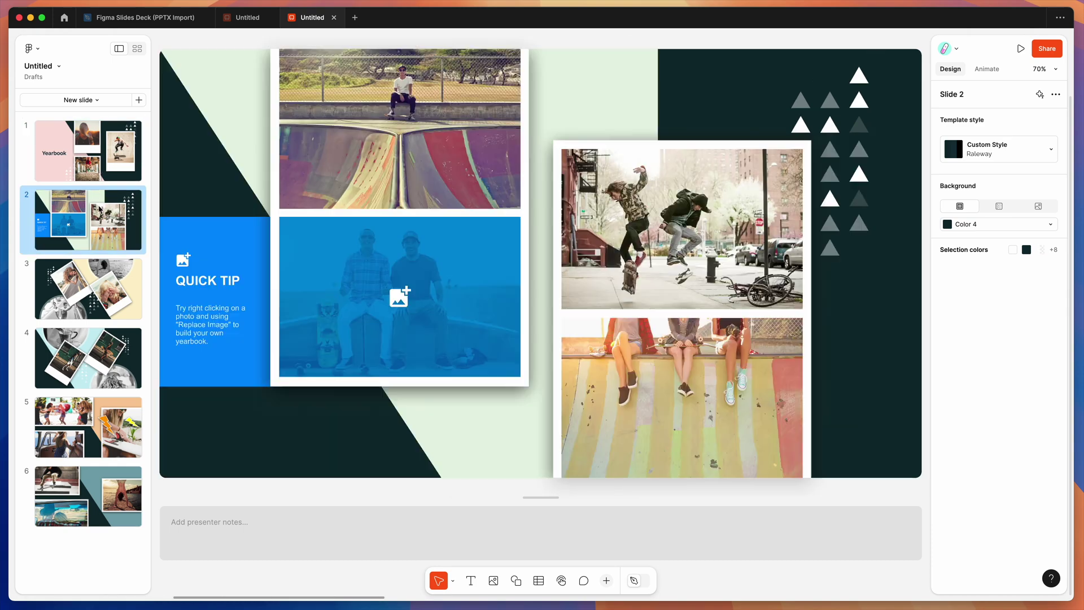
click(102, 158)
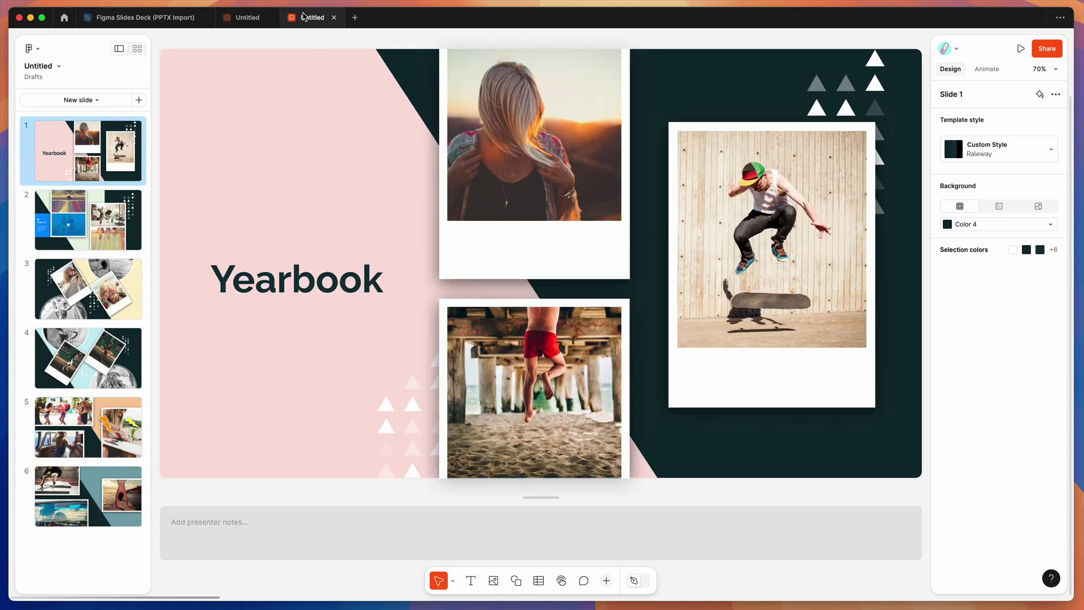
click(100, 198)
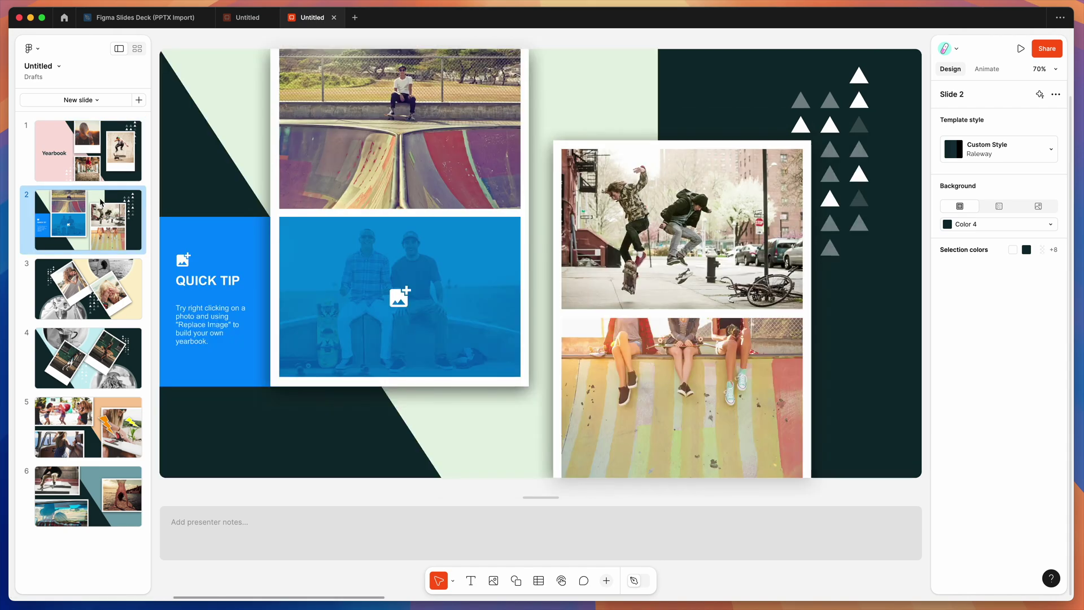
click(212, 280)
double_click(212, 280)
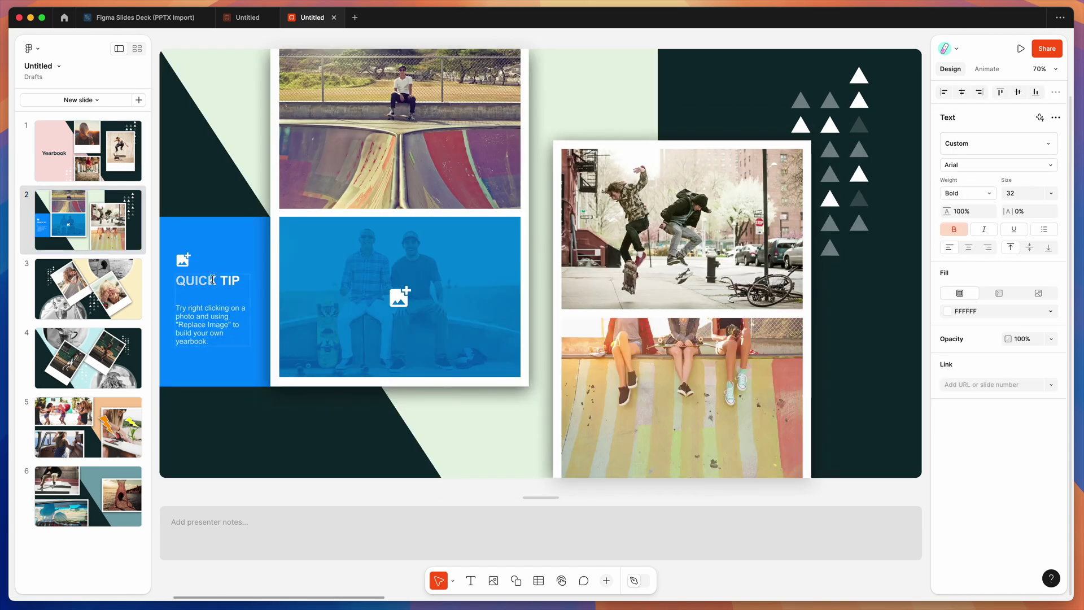
key(Escape)
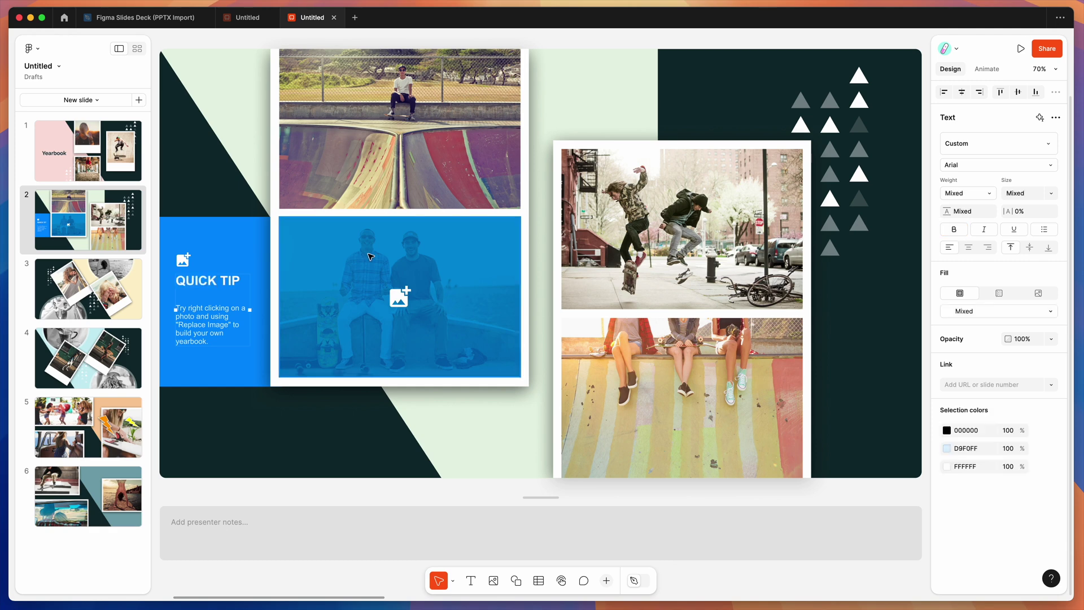
Step: Try moving the blue-tinted photo on Slide 2, undo it, and inspect the skate-ramp photo's fill
click(375, 260)
drag(359, 279, 400, 198)
key(super+z)
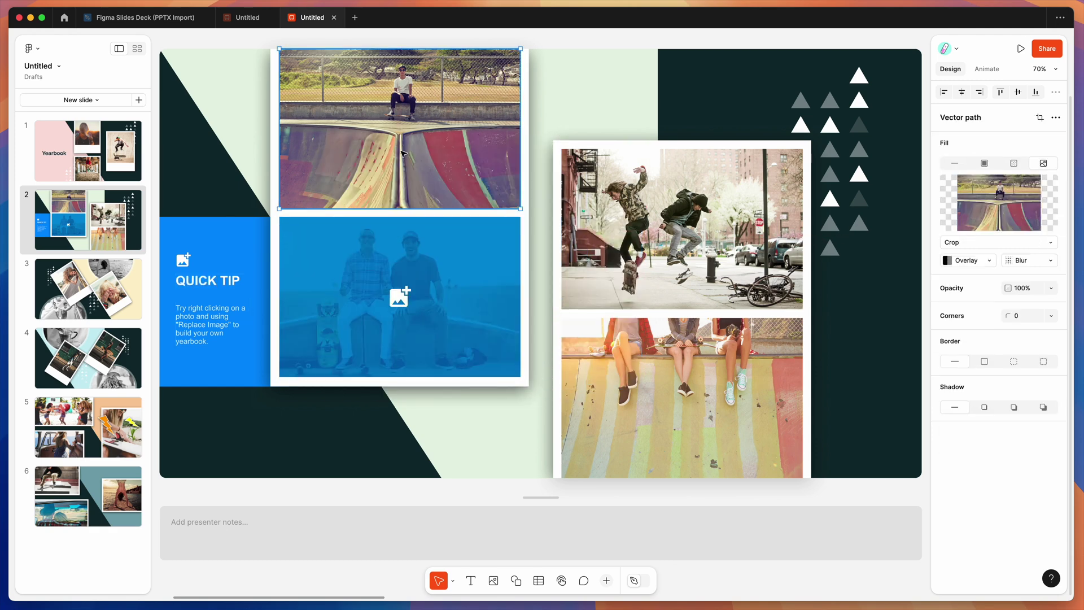
click(442, 189)
mouse_move(954, 195)
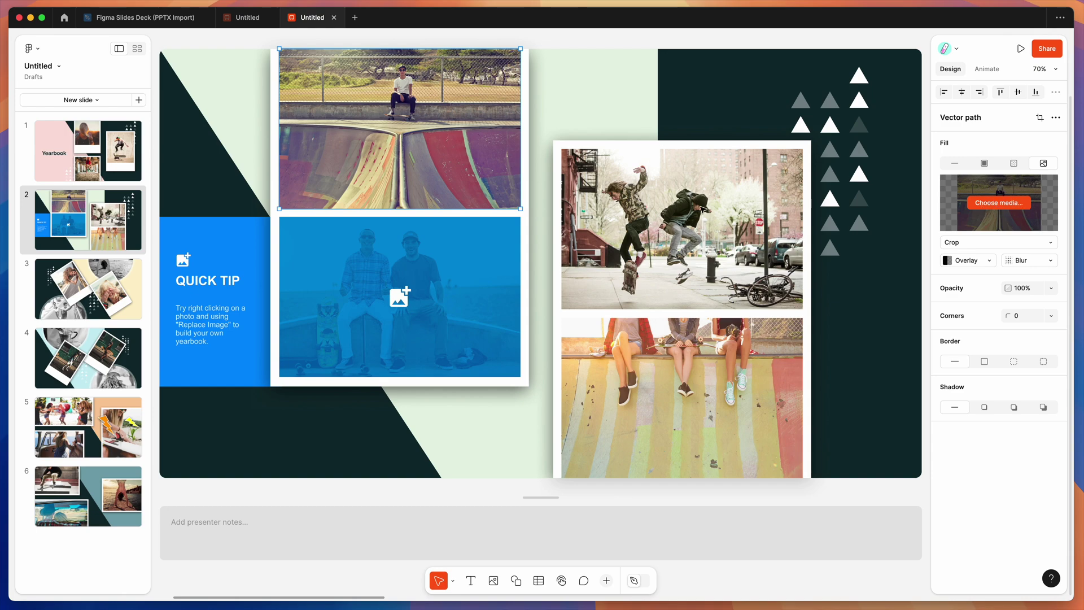
Step: Move the QUICK TIP slide to third place in the deck and show the slides in grid view
drag(127, 276, 102, 280)
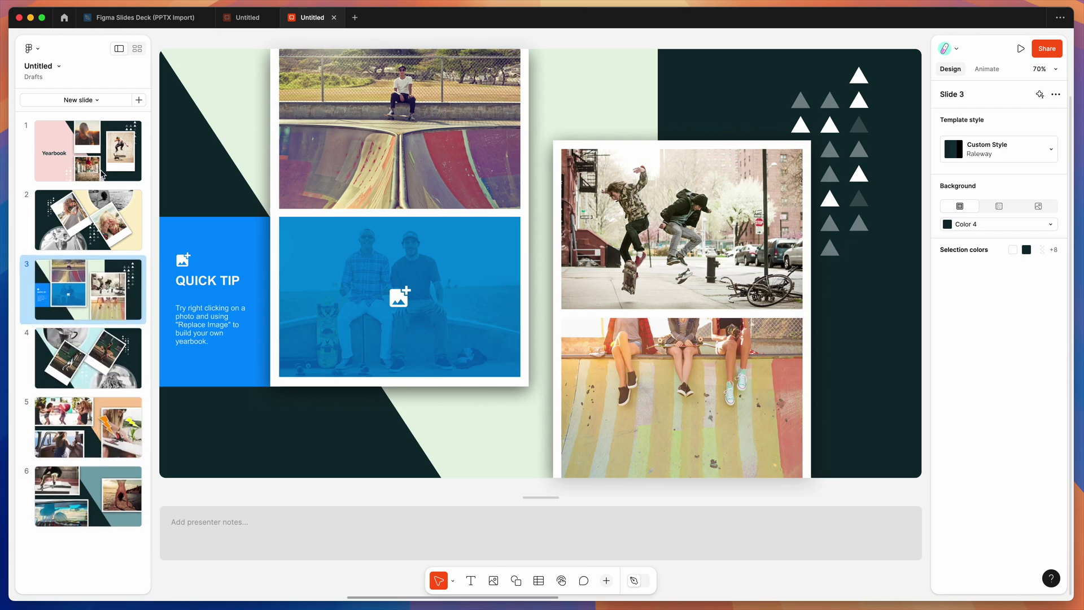
click(137, 48)
scroll(418, 161, down, 3)
scroll(418, 161, left, 6)
scroll(418, 161, right, 14)
scroll(418, 162, left, 10)
ctrl+scroll(418, 161, up, 4)
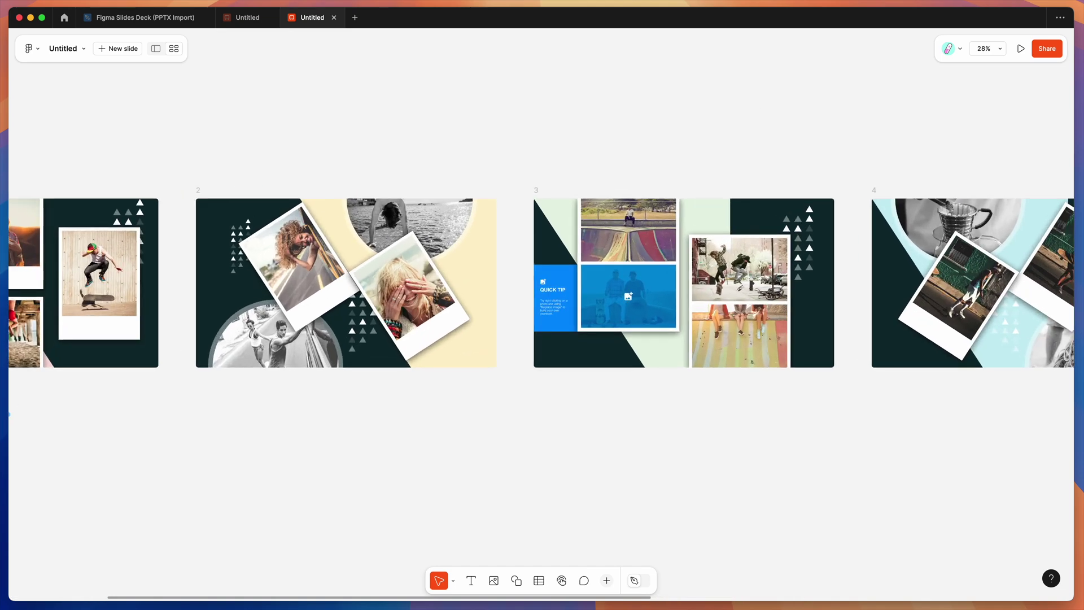
Step: Look at the original Yearbook Presentation in PowerPoint, and return to Figma to view the deck's slide grid
key(super+Tab)
click(546, 277)
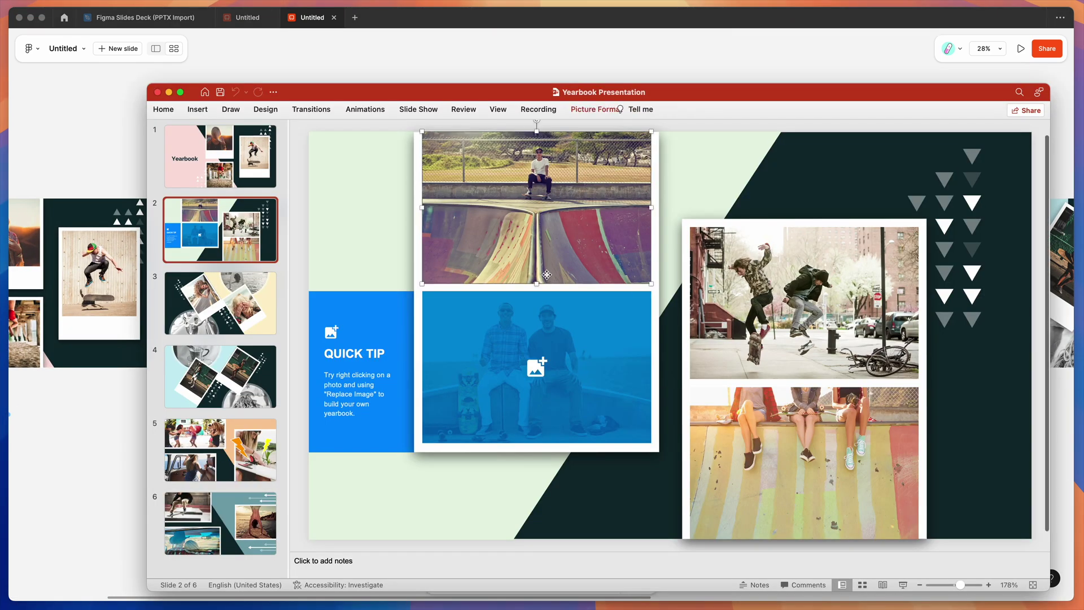
click(406, 18)
scroll(374, 242, left, 7)
scroll(374, 242, right, 3)
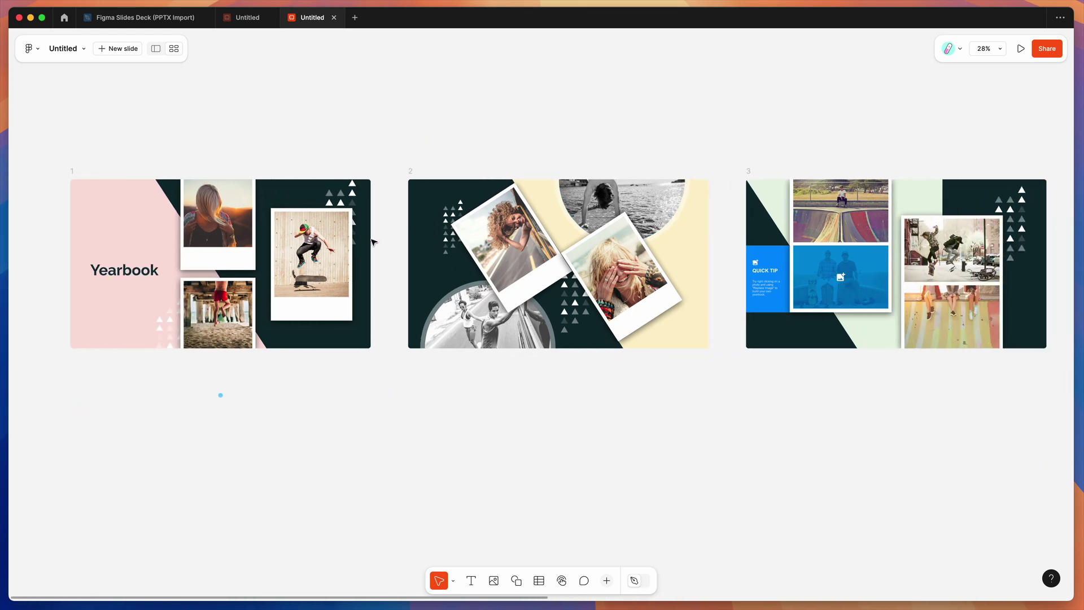
scroll(374, 242, up, 5)
scroll(373, 242, left, 3)
scroll(225, 216, left, 1)
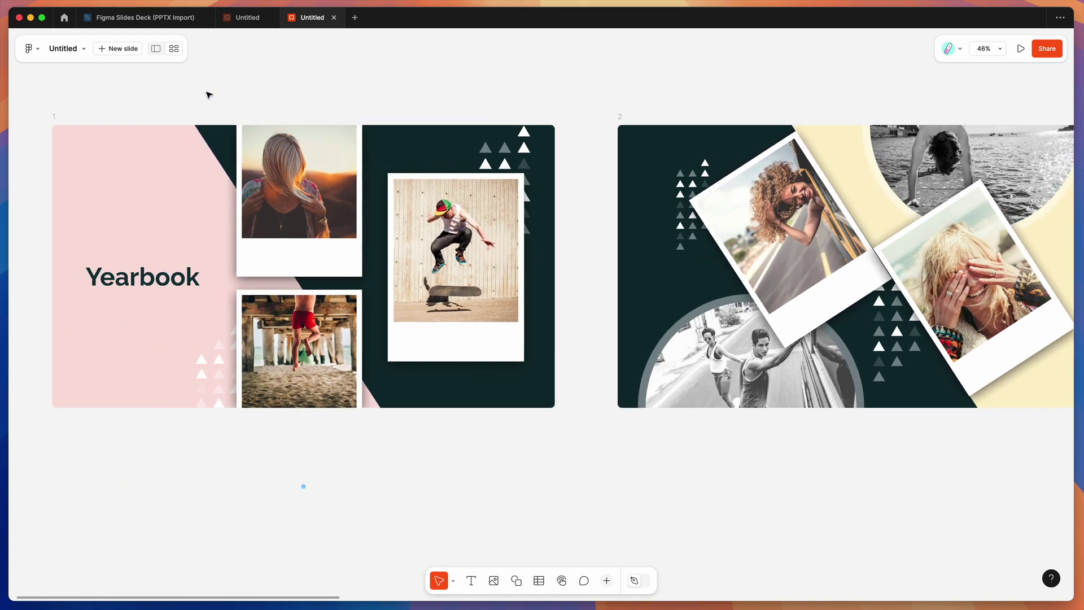
Step: Go back to single-slide view and look through Slides 2 to 6, ending on Slide 1
click(155, 49)
click(94, 224)
click(98, 283)
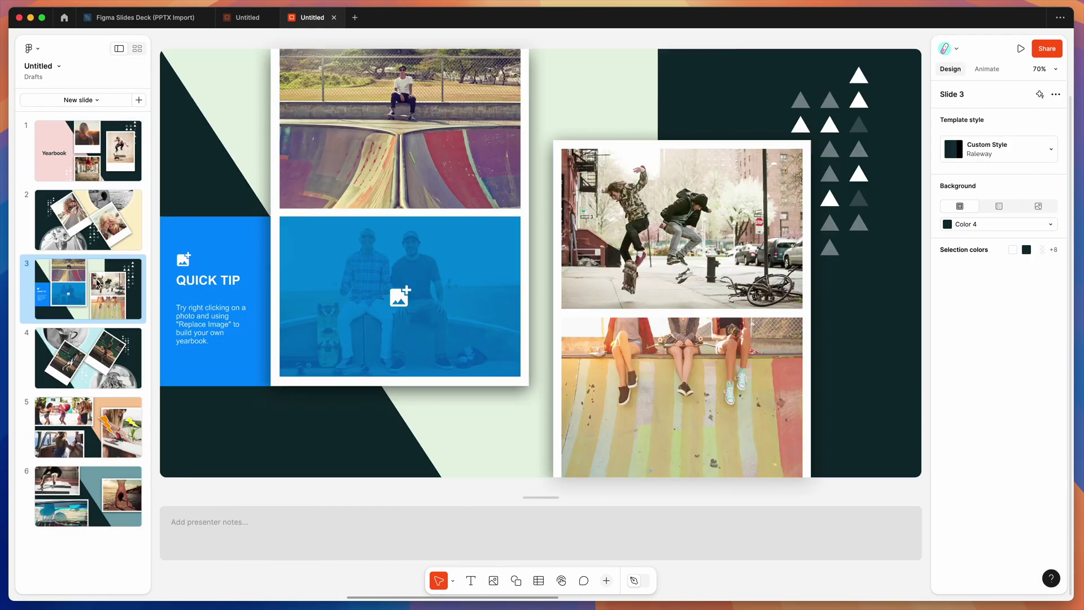
click(97, 347)
click(97, 424)
click(97, 489)
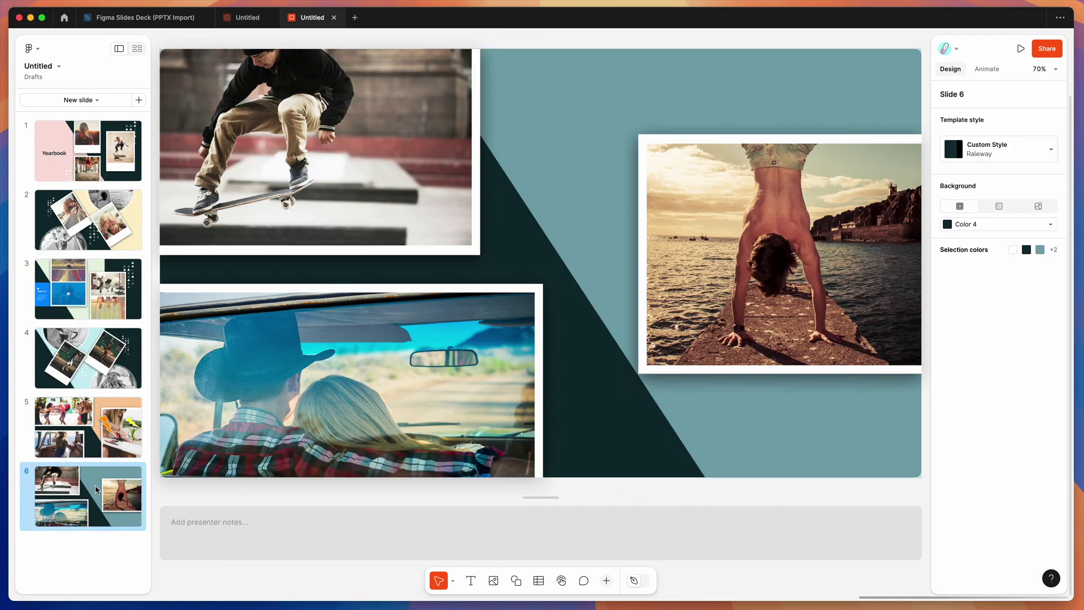
click(92, 136)
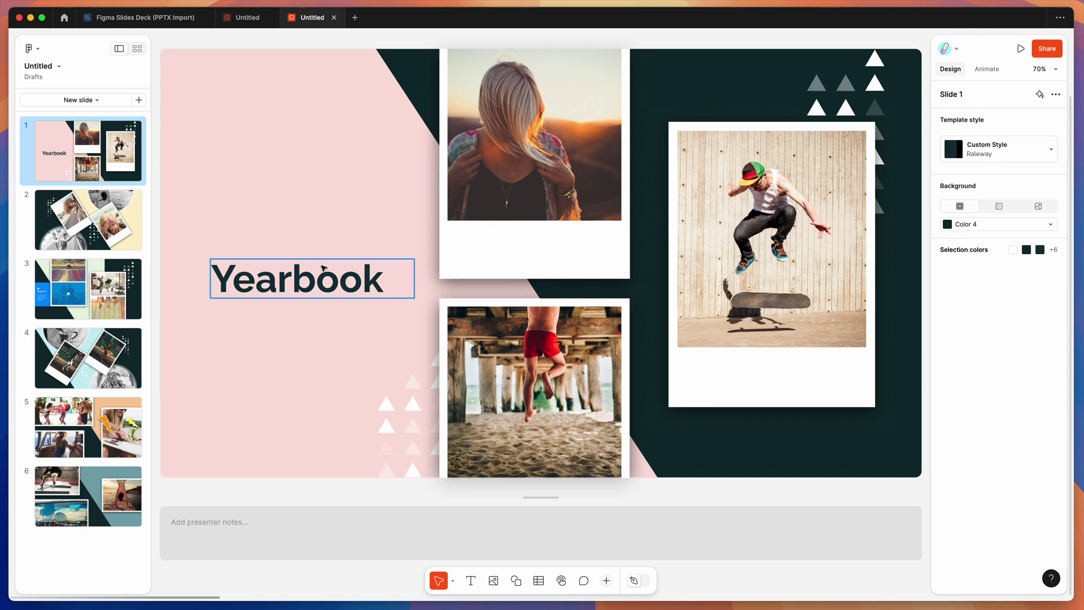
Step: Examine the editable Yearbook title text on Slide 1 and the properties of the skateboarder photo
click(299, 271)
double_click(292, 282)
click(308, 280)
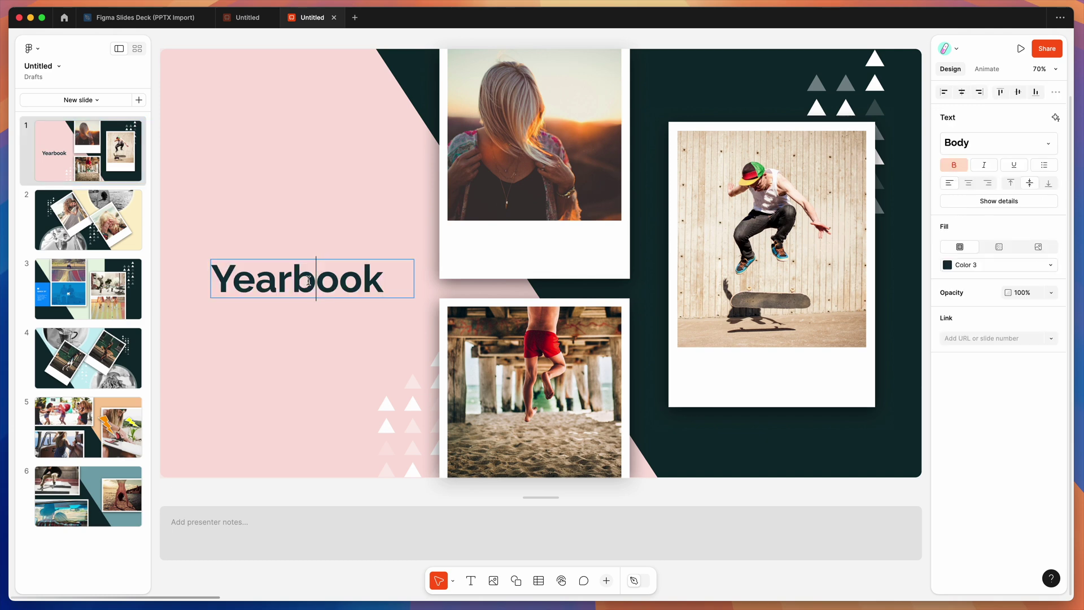
mouse_move(398, 280)
mouse_down()
mouse_move(213, 280)
mouse_move(388, 279)
mouse_up()
click(218, 281)
click(388, 280)
click(829, 146)
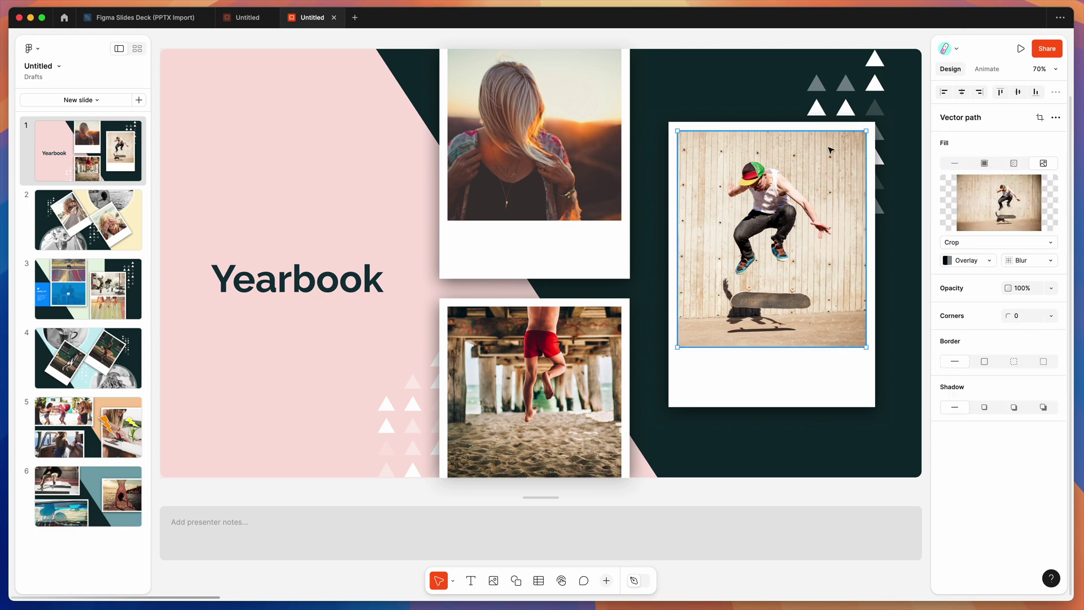
Step: Switch to PowerPoint and look through all the slides of the original Yearbook Presentation for comparison
key(super+Tab)
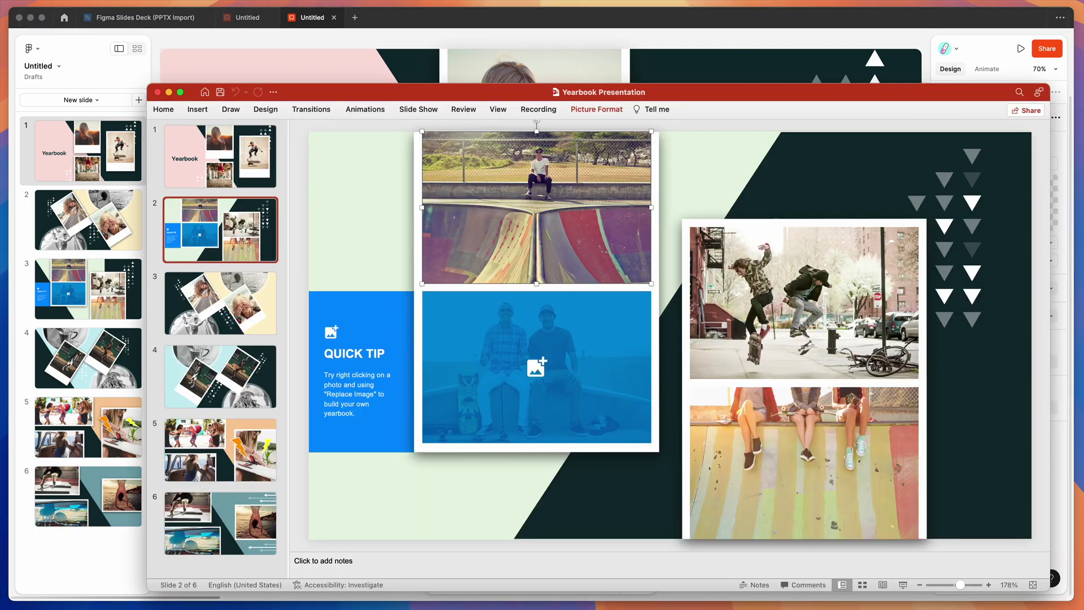
click(243, 293)
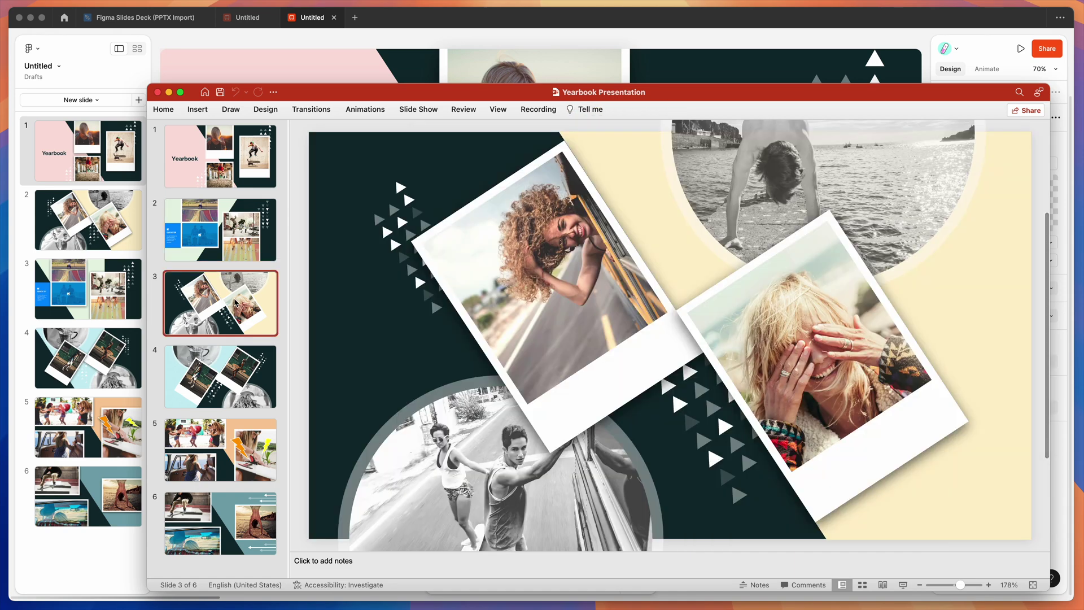
click(235, 360)
scroll(233, 350, up, 2)
click(228, 161)
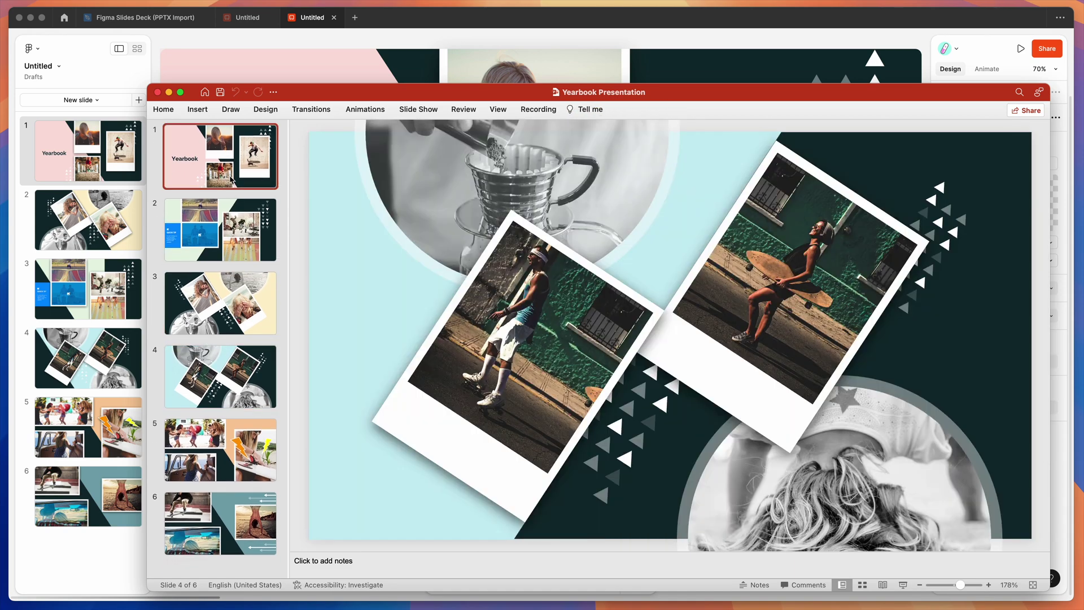
click(228, 216)
click(222, 331)
click(222, 353)
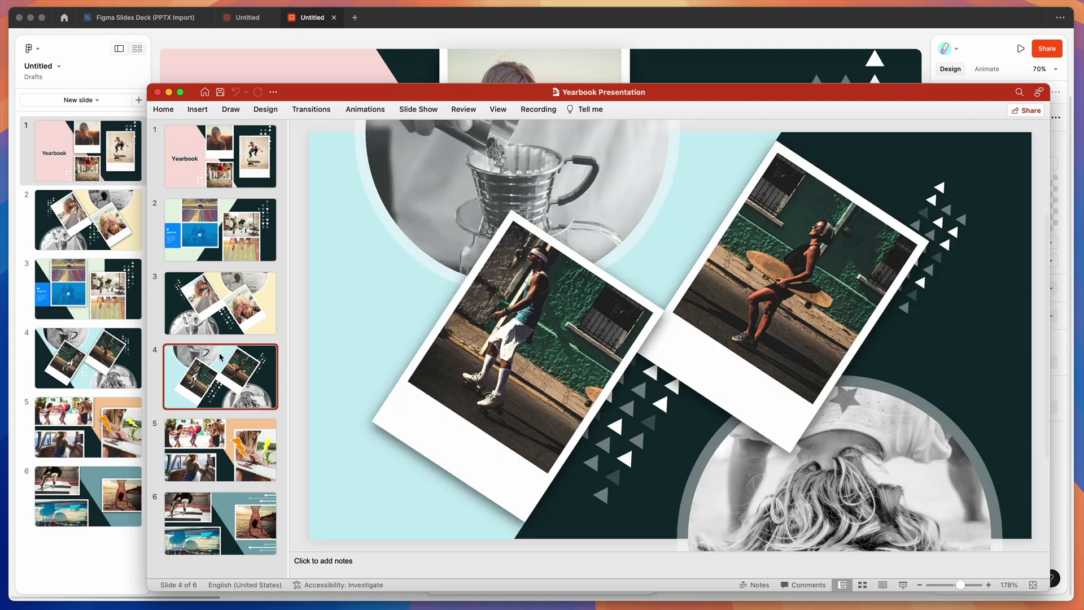
click(223, 446)
click(223, 518)
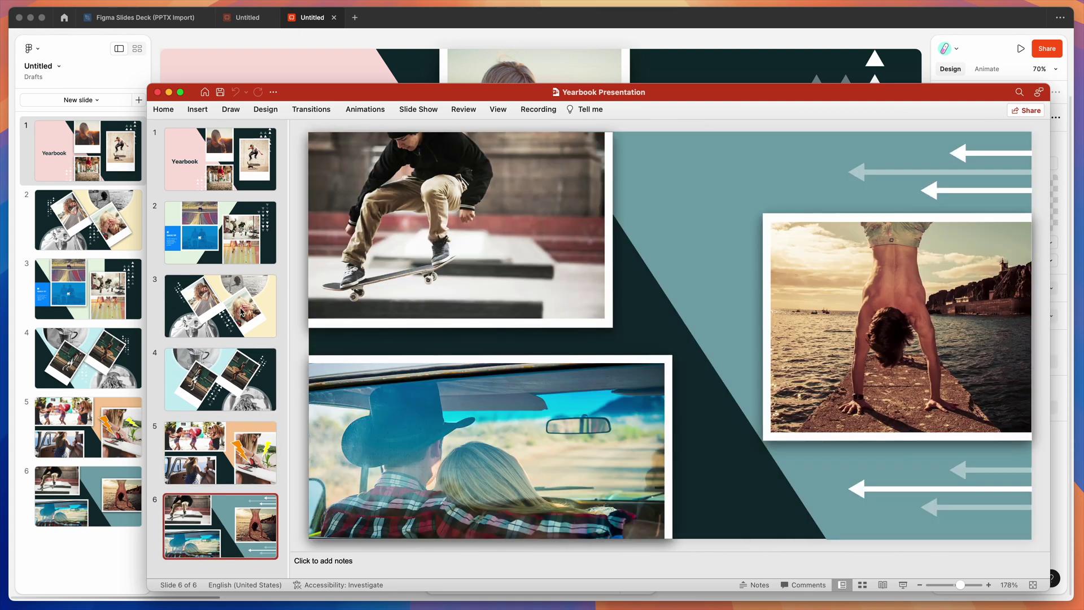
Step: Go to Slide 1 of the PowerPoint presentation and examine its title and photos as separate objects
click(231, 174)
drag(393, 97, 419, 96)
click(473, 246)
click(671, 247)
click(917, 257)
click(725, 214)
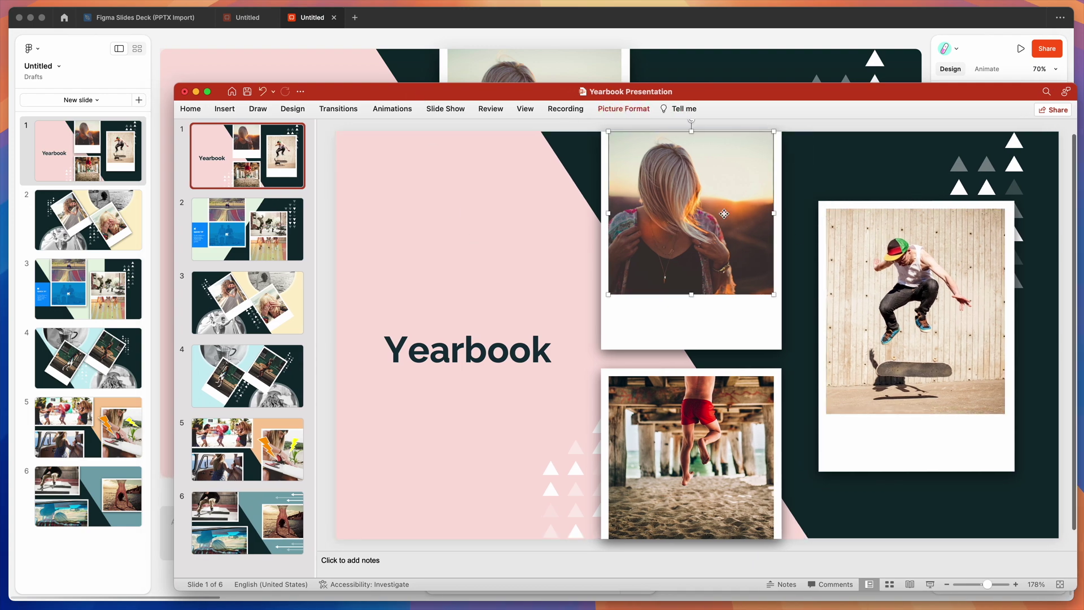
Step: Return to Figma and review the imported Yearbook slide frames in the Figma Slides Deck (PPTX Import) file
click(649, 43)
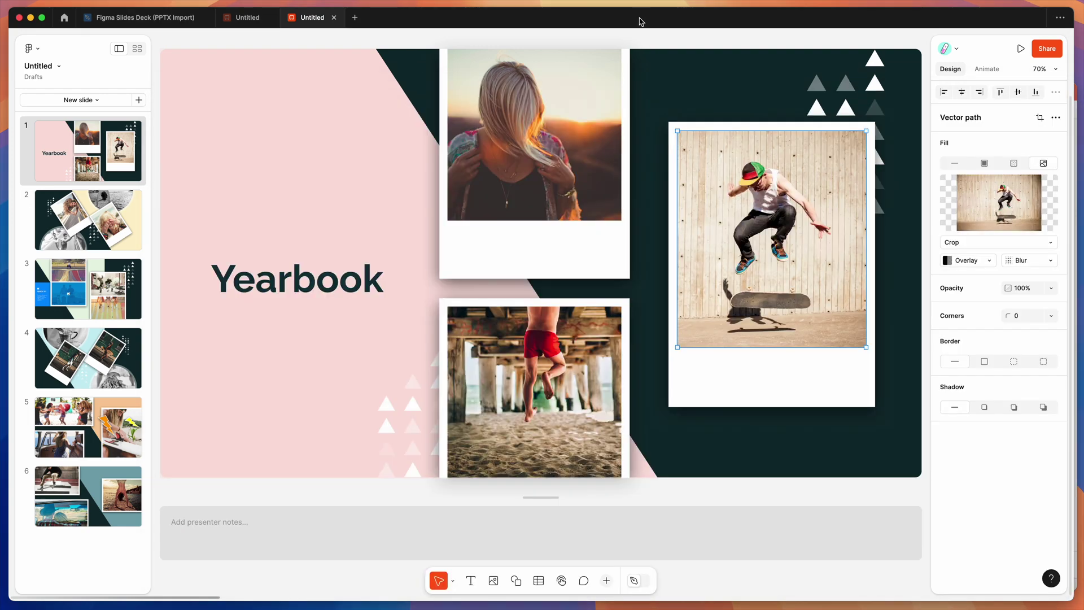
click(74, 224)
click(75, 288)
click(184, 21)
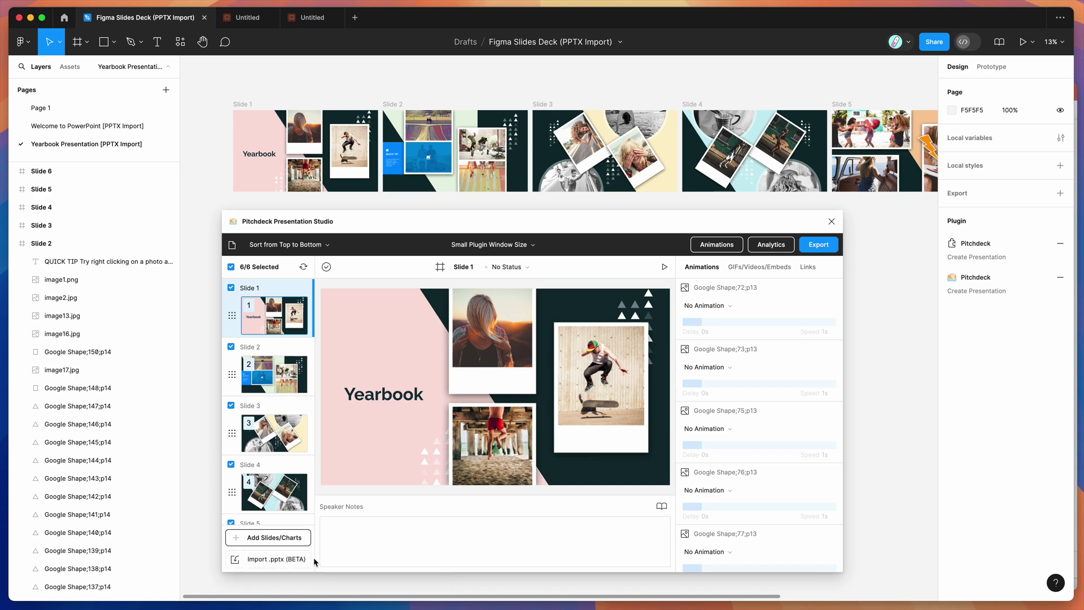
scroll(463, 151, up, 5)
scroll(462, 151, left, 2)
scroll(463, 150, down, 1)
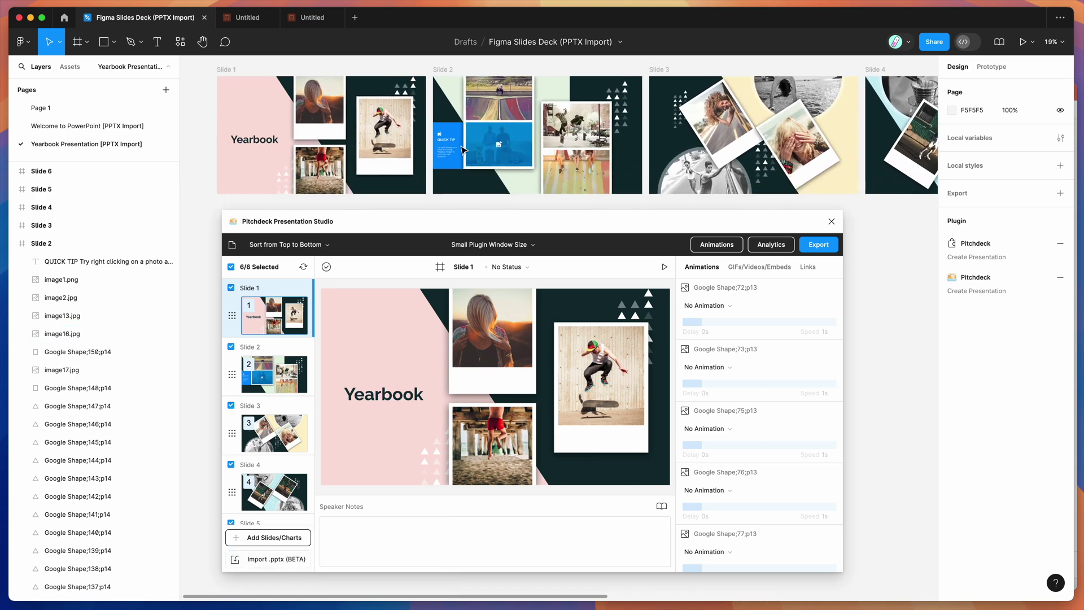